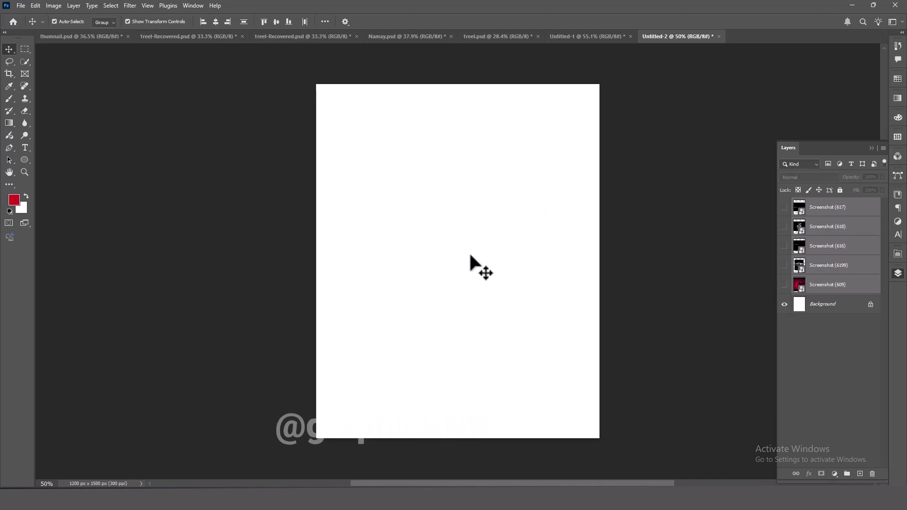
Show the red portrait photo layer Screenshot (609), then scale and position it to fill the whole canvas.
{"action": "left_click", "coordinate": [661, 253]}
{"action": "left_click", "coordinate": [785, 284]}
{"action": "left_click_drag", "start_coordinate": [517, 288], "coordinate": [456, 361]}
{"action": "key", "text": "ctrl+t"}
{"action": "left_click_drag", "start_coordinate": [449, 139], "coordinate": [455, 21]}
{"action": "key", "text": "ctrl+0"}
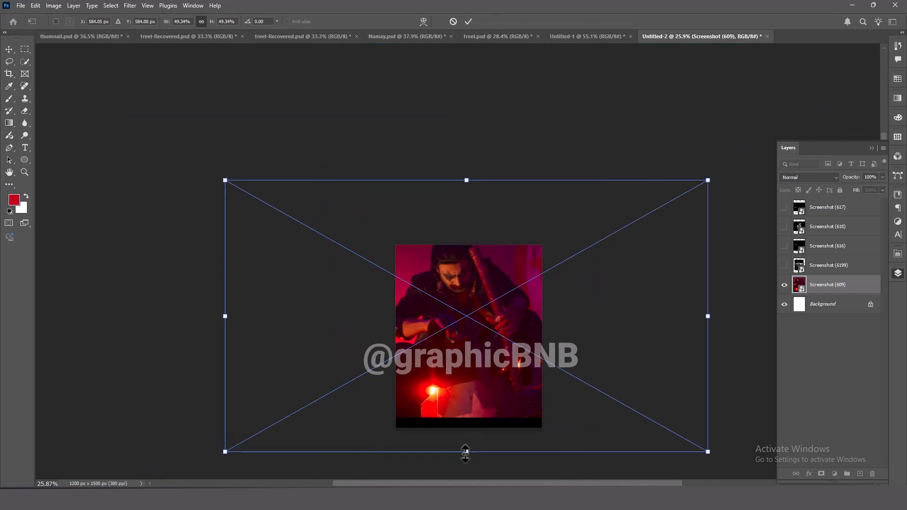
{"action": "left_click_drag", "start_coordinate": [464, 472], "coordinate": [468, 476]}
{"action": "left_click_drag", "start_coordinate": [468, 374], "coordinate": [481, 389]}
{"action": "left_click", "coordinate": [9, 49]}
{"action": "left_click", "coordinate": [219, 189]}
{"action": "scroll", "coordinate": [409, 333], "scroll_direction": "down", "scroll_amount": 3}
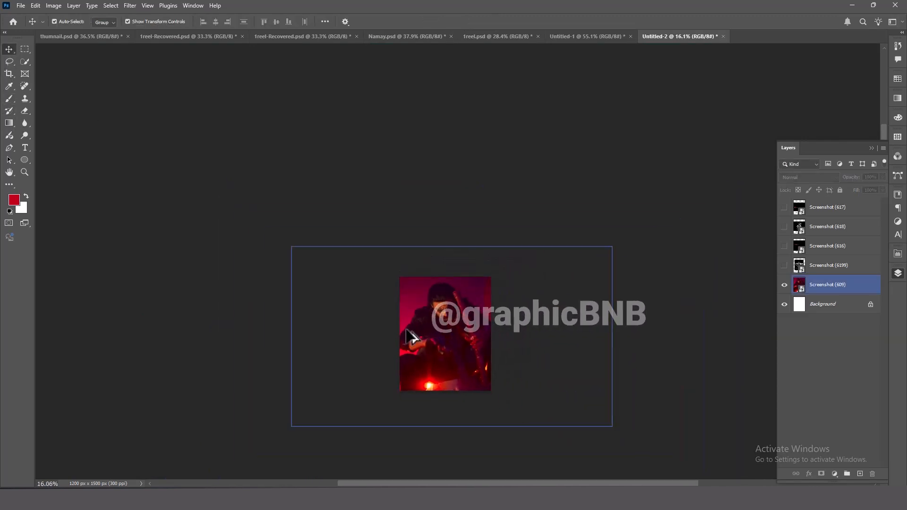
{"action": "scroll", "coordinate": [410, 334], "scroll_direction": "up", "scroll_amount": 4}
{"action": "scroll", "coordinate": [486, 331], "scroll_direction": "up", "scroll_amount": 2}
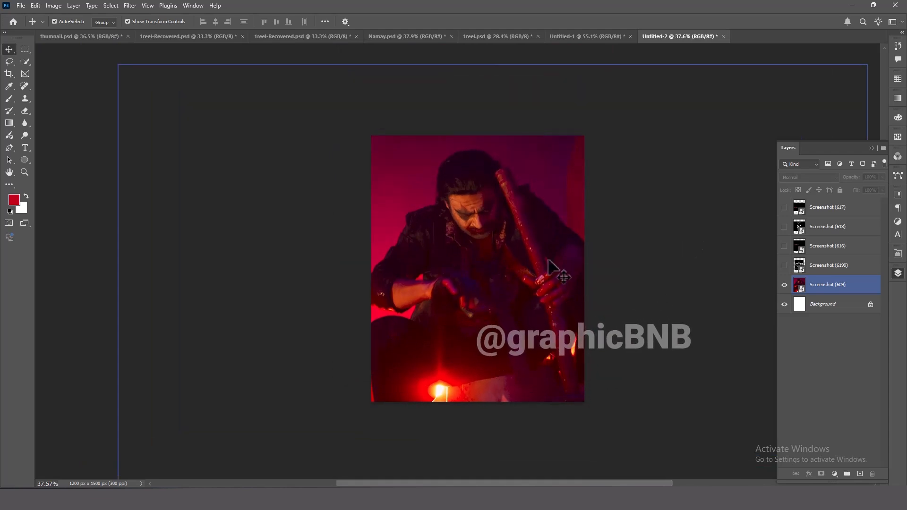
Show the film title layer Screenshot (6199) and set its blend mode to Screen.
{"action": "left_click", "coordinate": [785, 265]}
{"action": "left_click", "coordinate": [798, 265]}
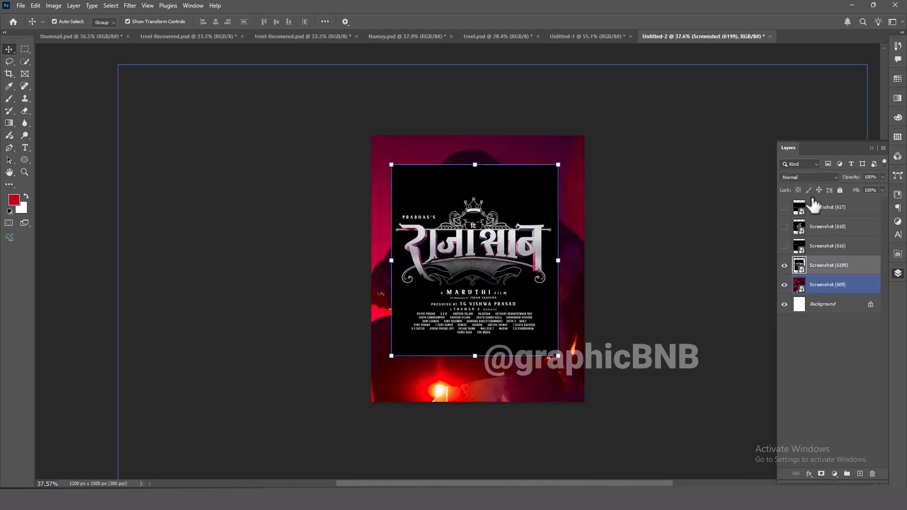
{"action": "left_click", "coordinate": [811, 178]}
{"action": "left_click", "coordinate": [789, 266]}
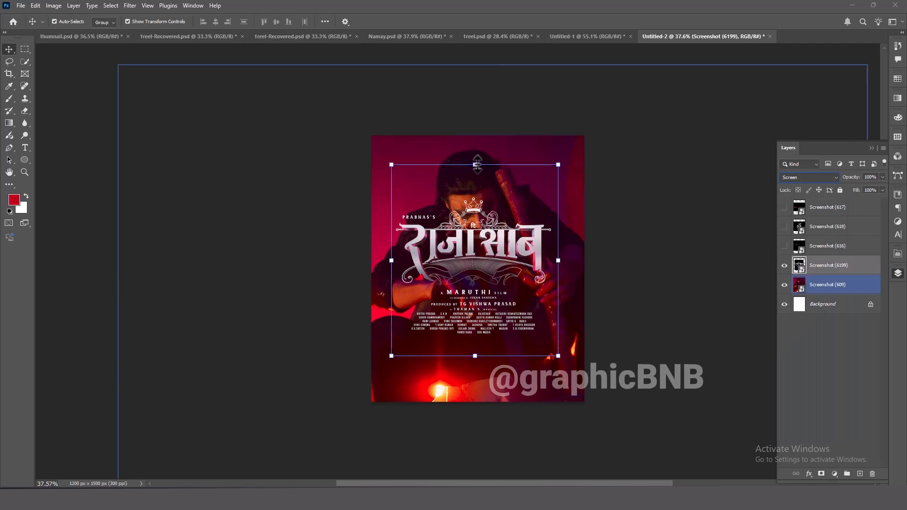
Scale the title artwork down to about 23% and place it at the bottom centre of the poster.
{"action": "left_click_drag", "start_coordinate": [474, 165], "coordinate": [483, 226]}
{"action": "left_click_drag", "start_coordinate": [474, 301], "coordinate": [474, 341]}
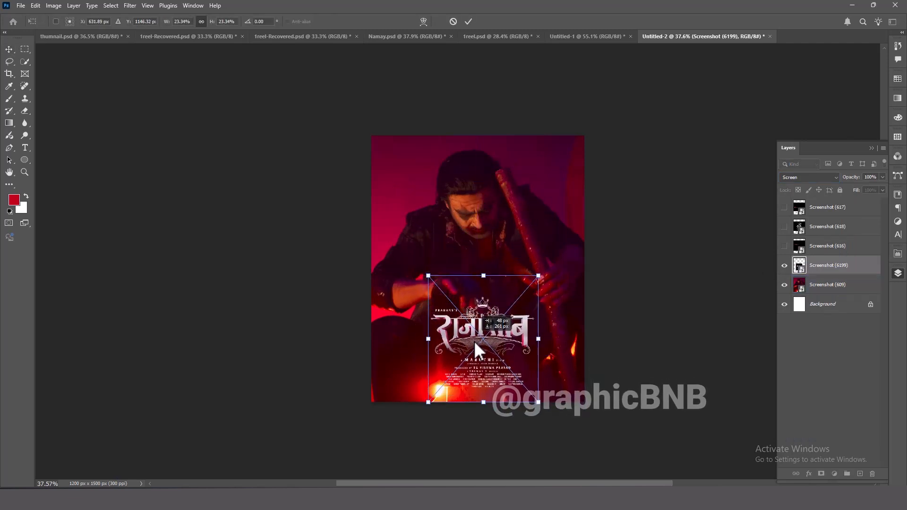
{"action": "key", "text": "Return"}
Show the People Media Factory logo layer Screenshot (616) and set its blend mode to Screen.
{"action": "left_click", "coordinate": [784, 246]}
{"action": "left_click", "coordinate": [799, 246]}
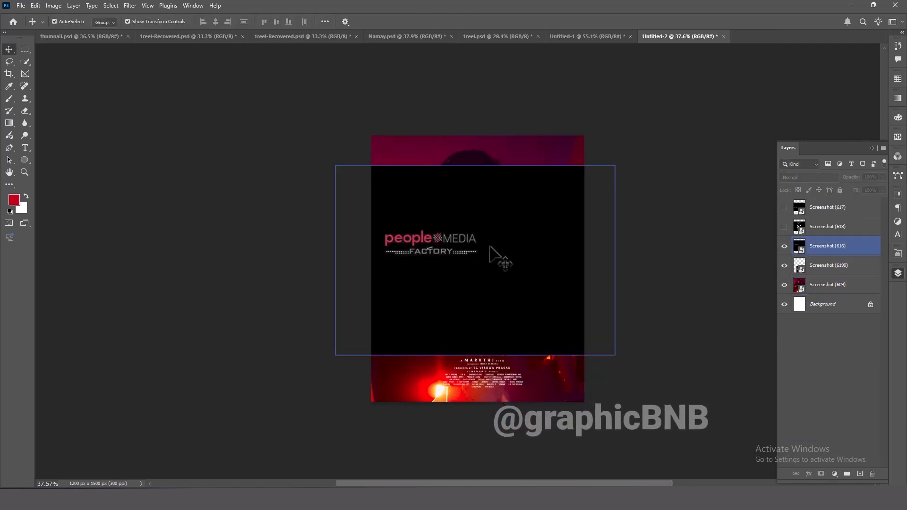
{"action": "left_click", "coordinate": [809, 178]}
{"action": "left_click", "coordinate": [803, 263]}
Scale down the People Media Factory logo and place it in the poster's upper-left corner.
{"action": "left_click_drag", "start_coordinate": [475, 166], "coordinate": [474, 264]}
{"action": "left_click_drag", "start_coordinate": [453, 293], "coordinate": [424, 157]}
{"action": "left_click", "coordinate": [738, 202]}
Show the release date layer Screenshot (618) and set its blend mode to Screen.
{"action": "left_click", "coordinate": [784, 227]}
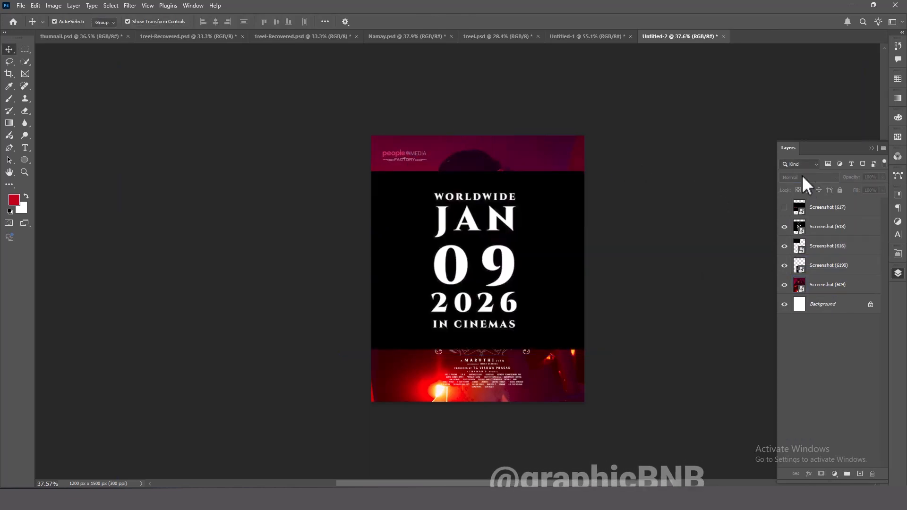
{"action": "left_click", "coordinate": [827, 227]}
{"action": "left_click", "coordinate": [809, 177]}
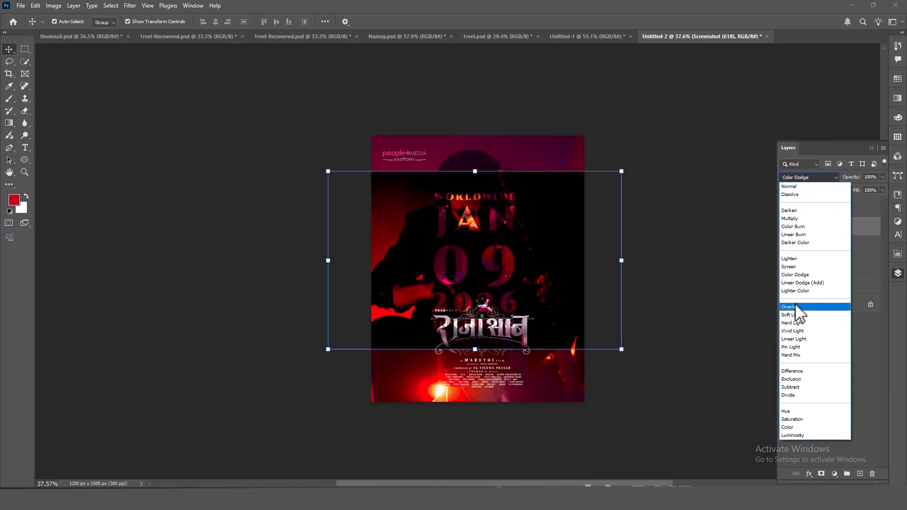
{"action": "left_click", "coordinate": [794, 267]}
Scale down the release date text and fit it into the poster's upper-right corner.
{"action": "left_click_drag", "start_coordinate": [478, 171], "coordinate": [563, 165]}
{"action": "key", "text": "Return"}
{"action": "left_click", "coordinate": [562, 176]}
{"action": "key", "text": "shift+Up"}
{"action": "left_click", "coordinate": [672, 282]}
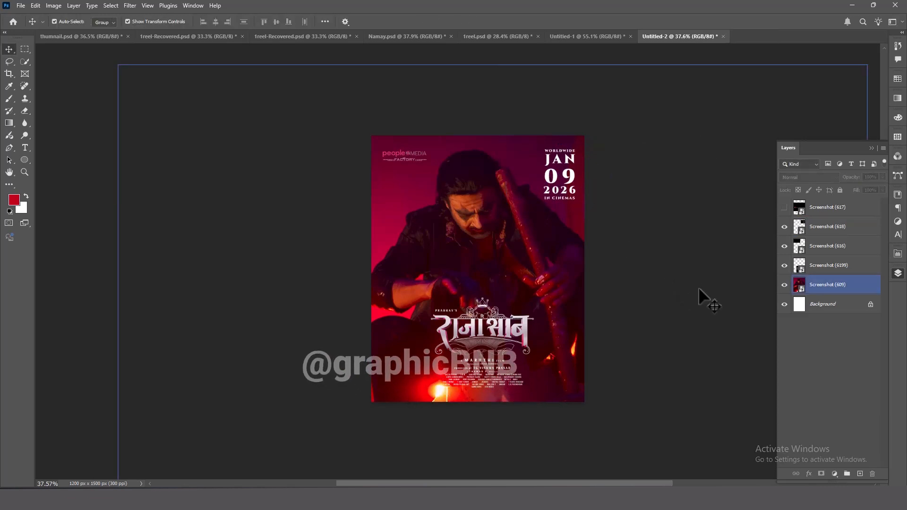
Show the small logos and languages layer Screenshot (617) and set its blend mode to Screen.
{"action": "left_click", "coordinate": [821, 208]}
{"action": "left_click", "coordinate": [785, 207]}
{"action": "left_click", "coordinate": [796, 177]}
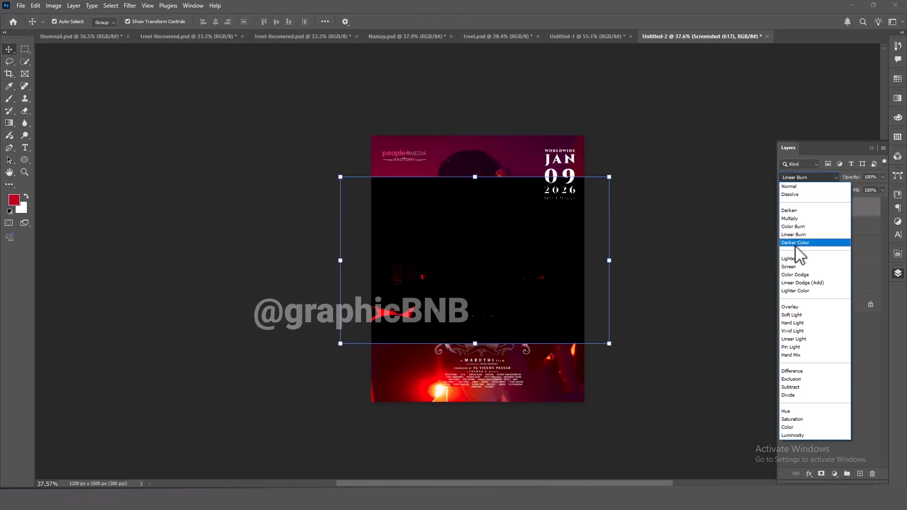
{"action": "left_click", "coordinate": [796, 266]}
Scale the logos and languages strip to about 59% and nudge it into place along the poster's bottom edge.
{"action": "left_click_drag", "start_coordinate": [475, 178], "coordinate": [474, 245]}
{"action": "left_click_drag", "start_coordinate": [464, 305], "coordinate": [472, 396]}
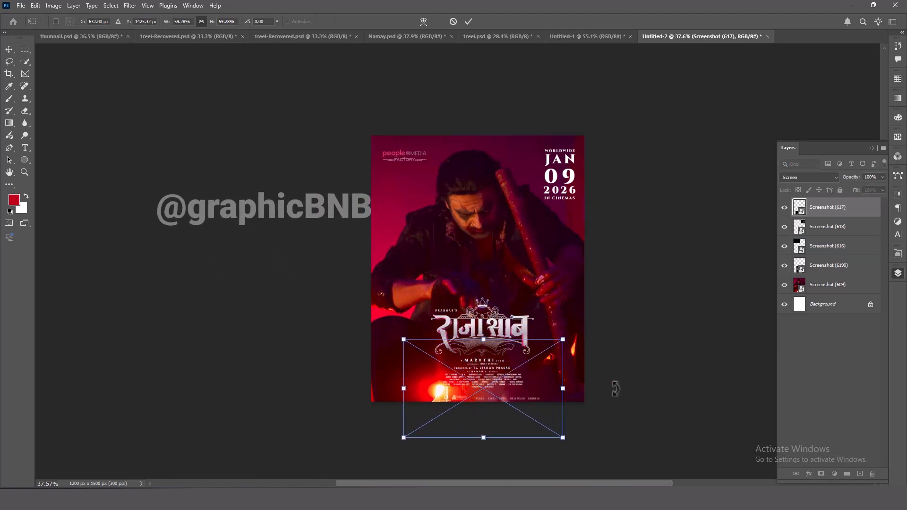
{"action": "key", "text": "Up"}
{"action": "key", "text": "Up"}
{"action": "key", "text": "Up"}
{"action": "key", "text": "Up"}
{"action": "key", "text": "Up"}
{"action": "key", "text": "Up"}
{"action": "key", "text": "Up"}
{"action": "key", "text": "Return"}
{"action": "left_click", "coordinate": [644, 378]}
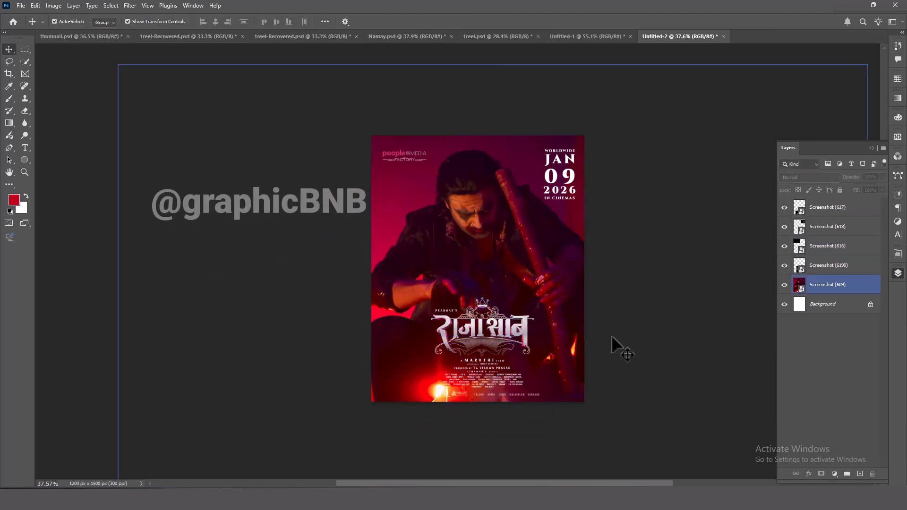
Add a black-to-transparent linear gradient fill above the photo layer, running from below the poster's bottom edge up to the man's face.
{"action": "left_click", "coordinate": [850, 266]}
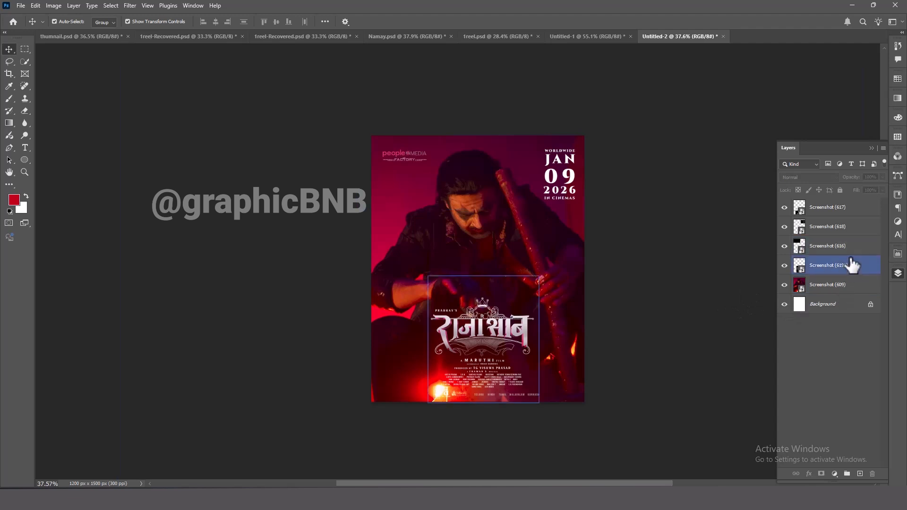
{"action": "left_click", "coordinate": [847, 284]}
{"action": "key", "text": "ctrl+shift+alt+n"}
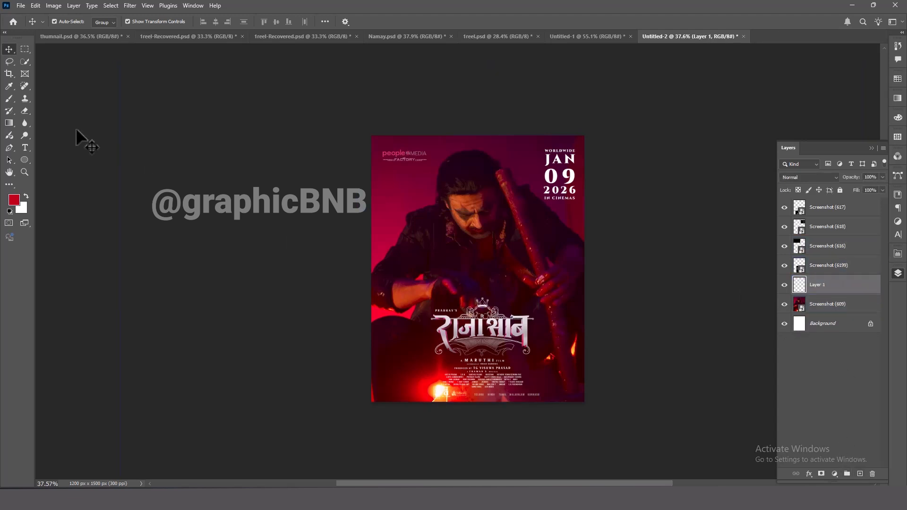
{"action": "left_click", "coordinate": [9, 123]}
{"action": "left_click_drag", "start_coordinate": [481, 416], "coordinate": [485, 274]}
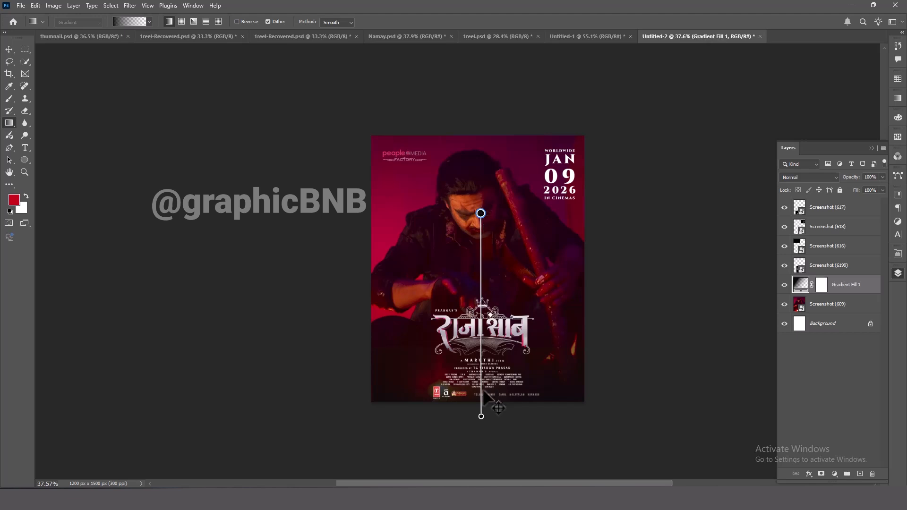
{"action": "double_click", "coordinate": [481, 416]}
{"action": "key", "text": "Return"}
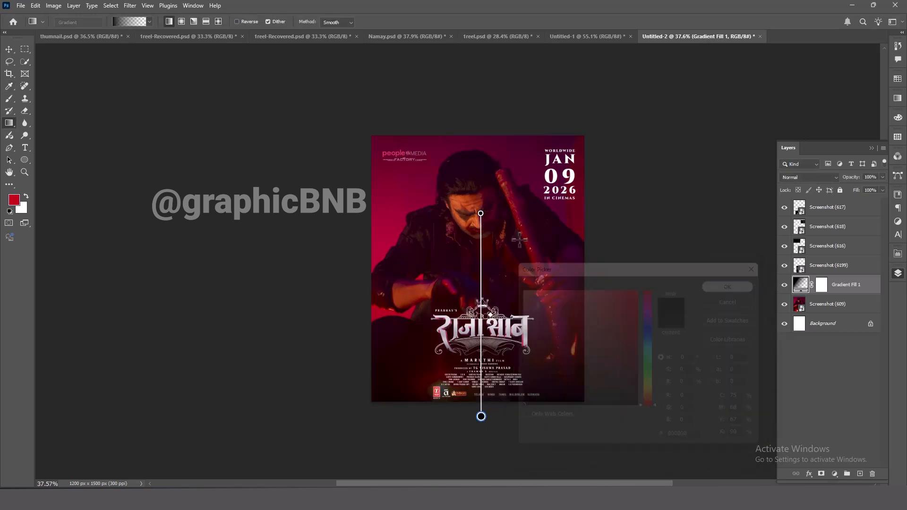
{"action": "double_click", "coordinate": [480, 213]}
{"action": "left_click", "coordinate": [718, 285]}
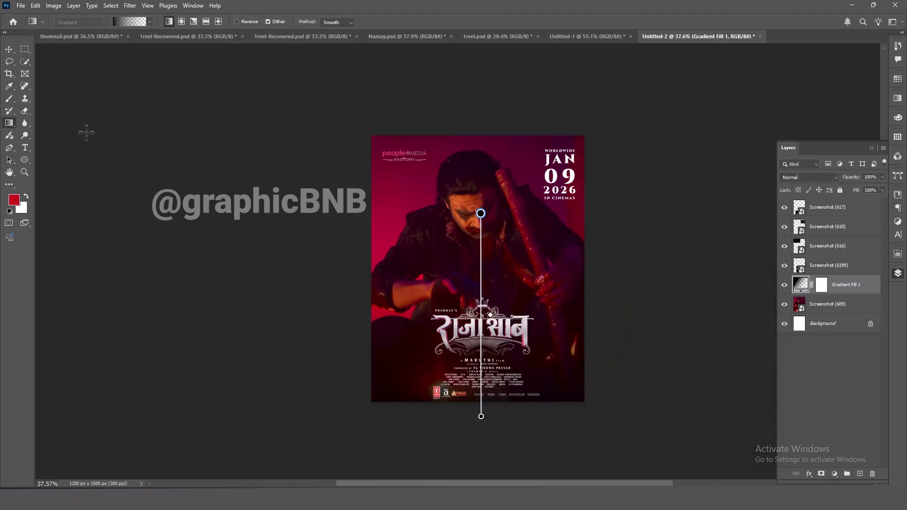
{"action": "left_click", "coordinate": [9, 49]}
{"action": "left_click", "coordinate": [354, 285]}
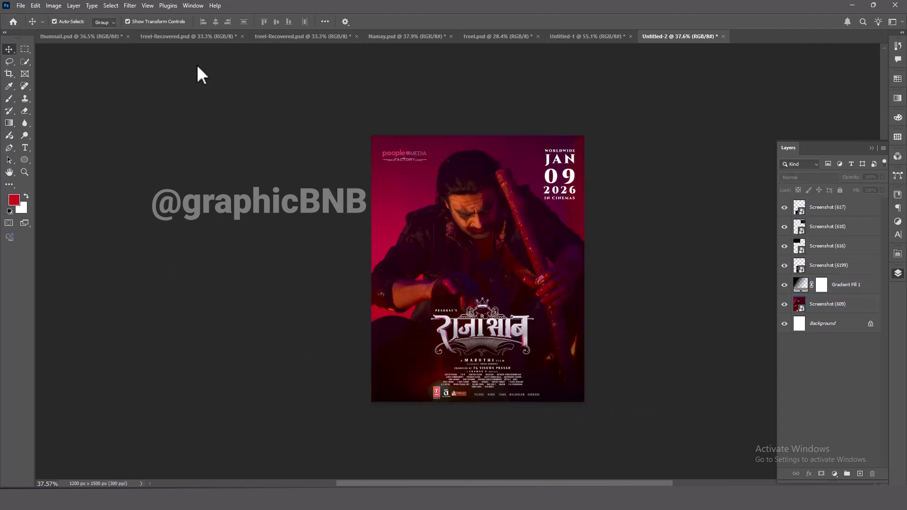
Apply a Camera Raw filter to the photo: Exposure +0.85, Contrast +31, Highlights +15, Shadows -19, Whites +18, Blacks -30.
{"action": "key", "text": "ctrl+plus"}
{"action": "left_click", "coordinate": [130, 5]}
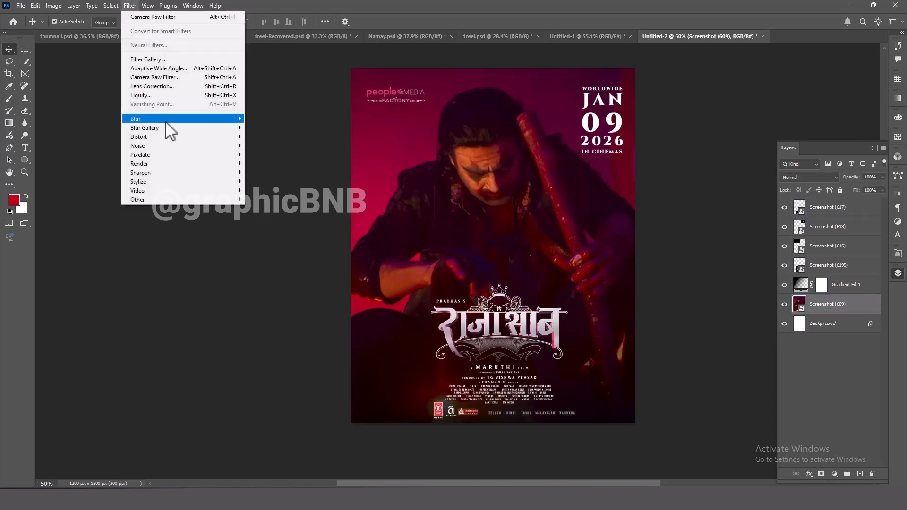
{"action": "left_click", "coordinate": [162, 78]}
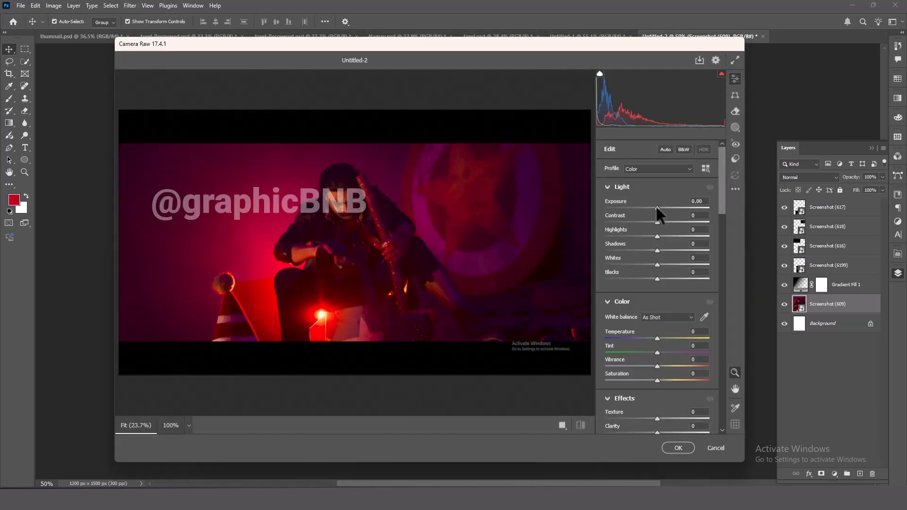
{"action": "left_click_drag", "start_coordinate": [656, 205], "coordinate": [641, 278]}
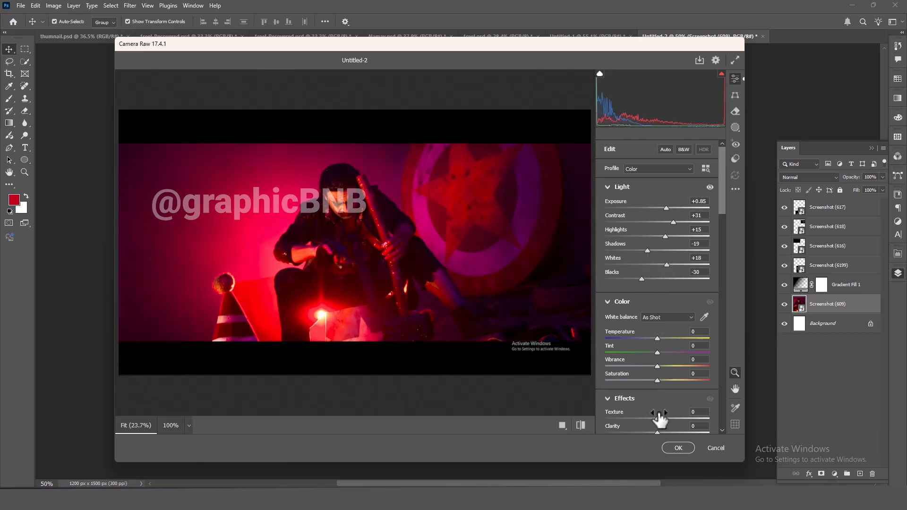
{"action": "left_click", "coordinate": [677, 448]}
{"action": "left_click", "coordinate": [619, 281]}
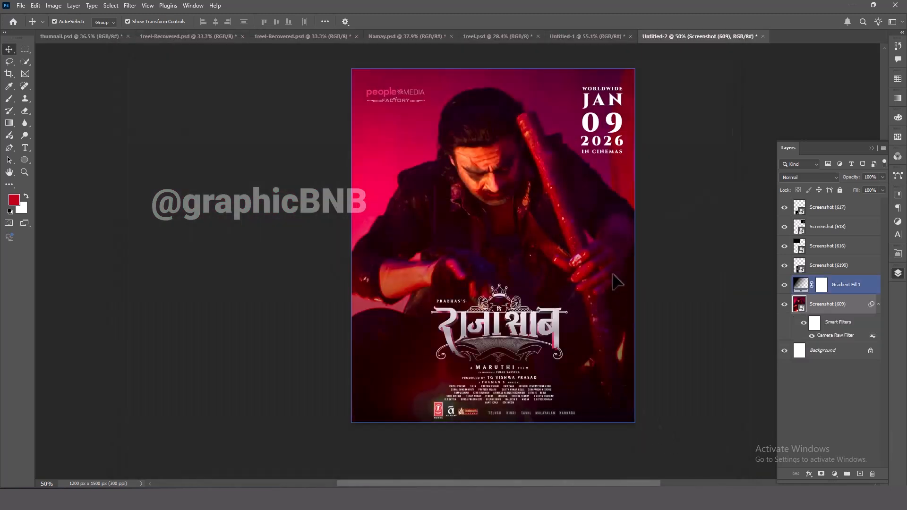
{"action": "scroll", "coordinate": [600, 250], "scroll_direction": "down", "scroll_amount": 2}
{"action": "scroll", "coordinate": [598, 251], "scroll_direction": "up", "scroll_amount": 2}
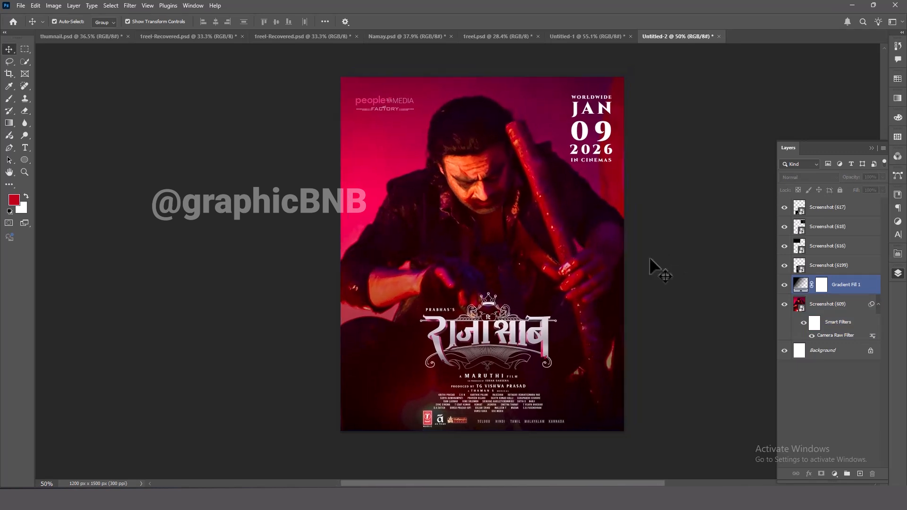
Duplicate the gradient fill layer twice to darken the lower part of the poster further.
{"action": "left_click", "coordinate": [606, 257]}
{"action": "left_click", "coordinate": [488, 425]}
{"action": "left_click", "coordinate": [841, 284]}
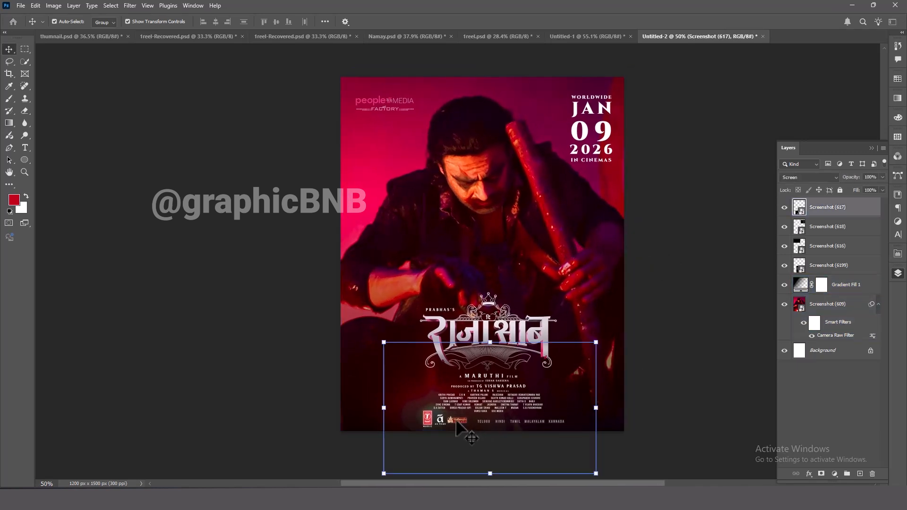
{"action": "key", "text": "ctrl+j"}
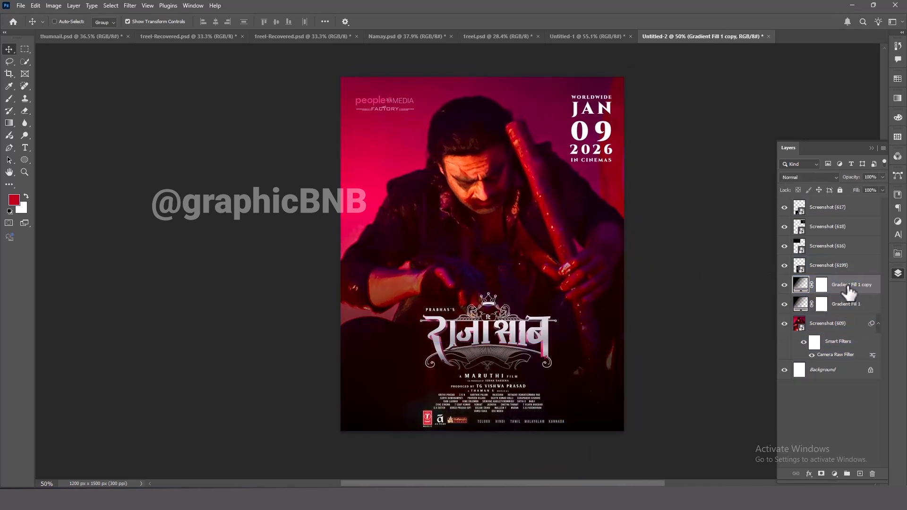
{"action": "key", "text": "ctrl+j"}
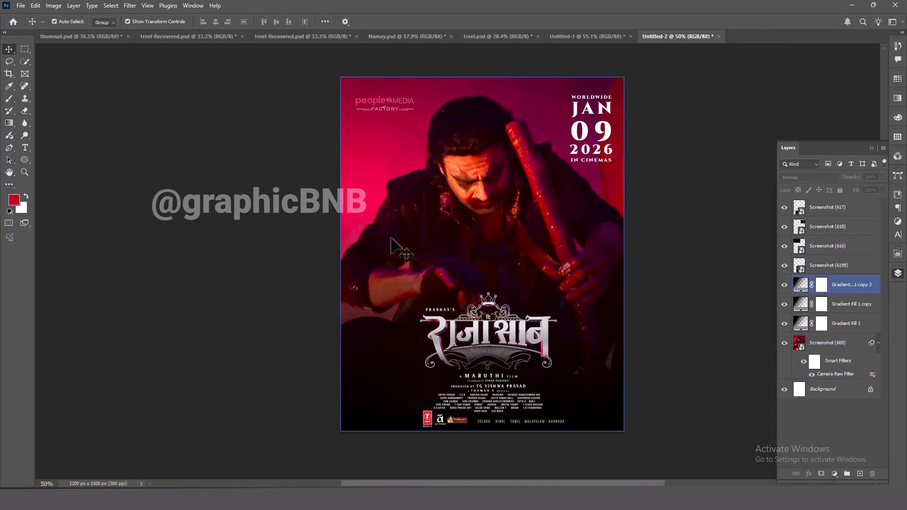
{"action": "left_click", "coordinate": [608, 361]}
{"action": "left_click", "coordinate": [654, 341]}
Add the two-line text "TRAILER OUT NOW" over the man's chest.
{"action": "left_click", "coordinate": [25, 148]}
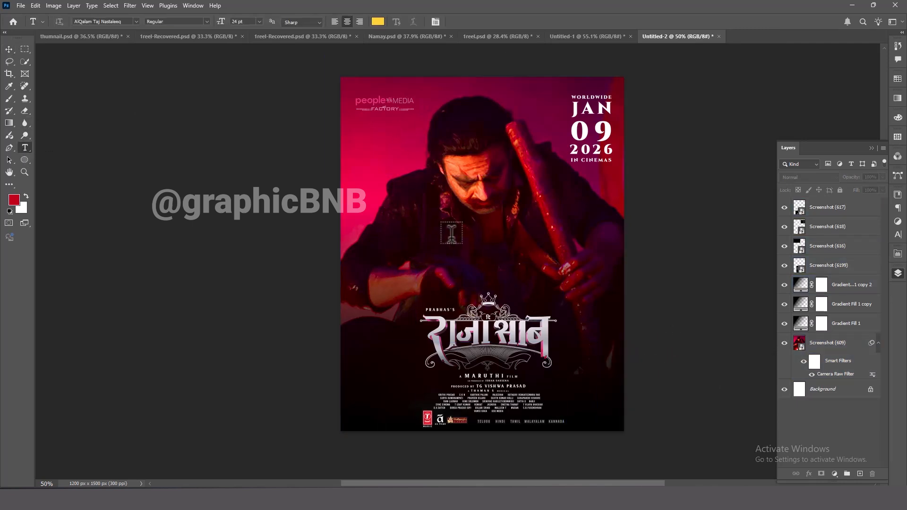
{"action": "left_click", "coordinate": [451, 237]}
{"action": "type", "text": "TRAILER"}
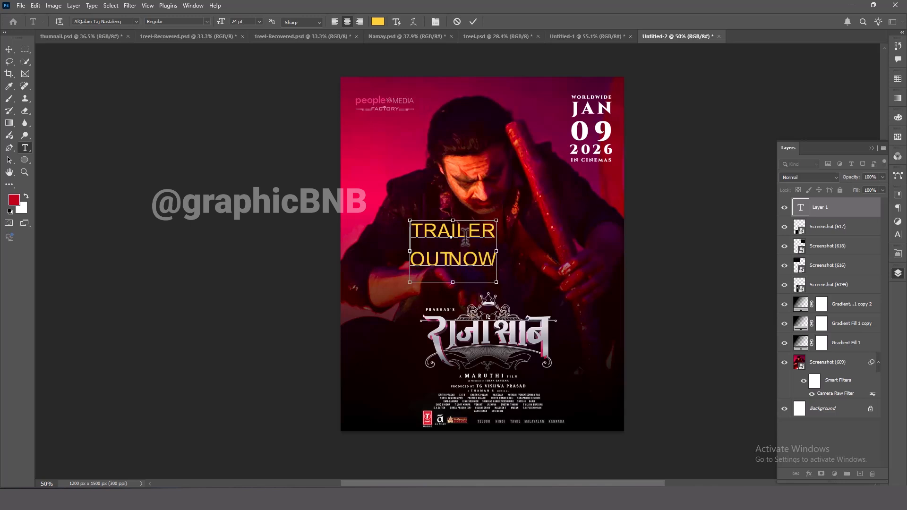
Set the trailer text's font to AlQalam Kaman Regular and centre the text horizontally above the film title.
{"action": "key", "text": "ctrl+a"}
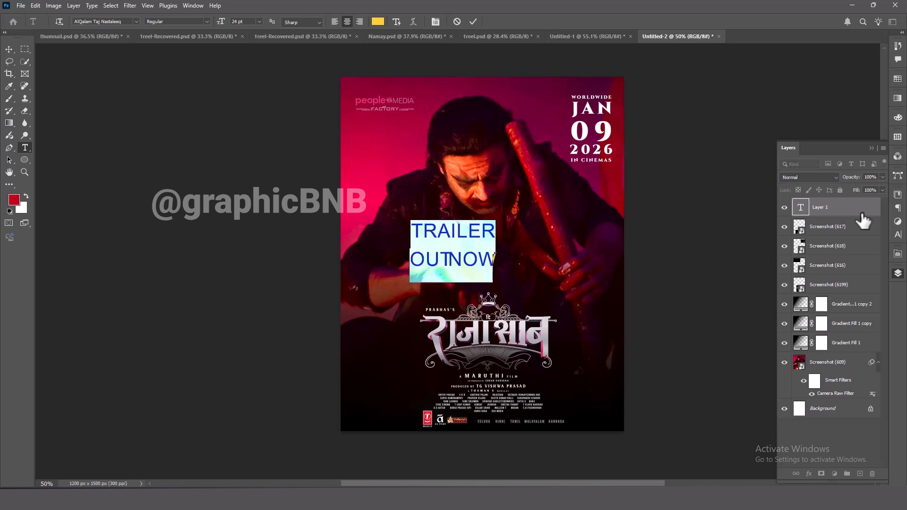
{"action": "left_click", "coordinate": [137, 21]}
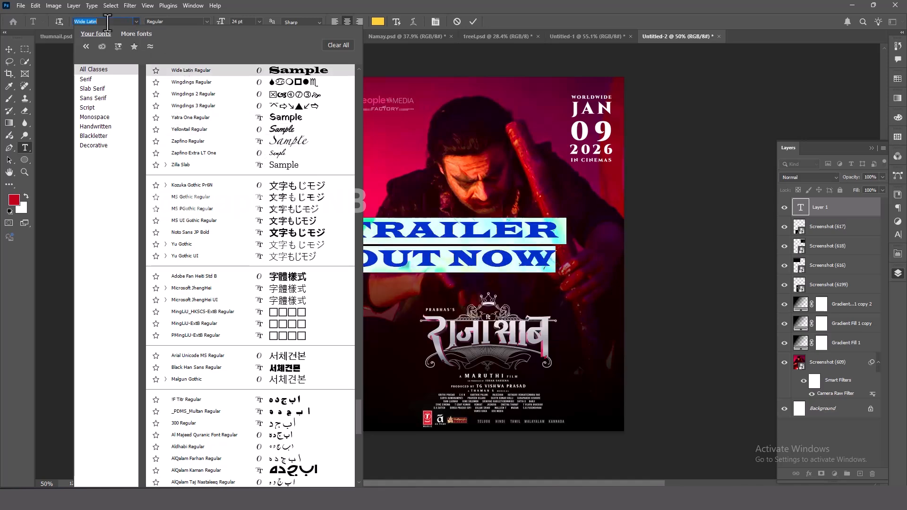
{"action": "type", "text": "alq"}
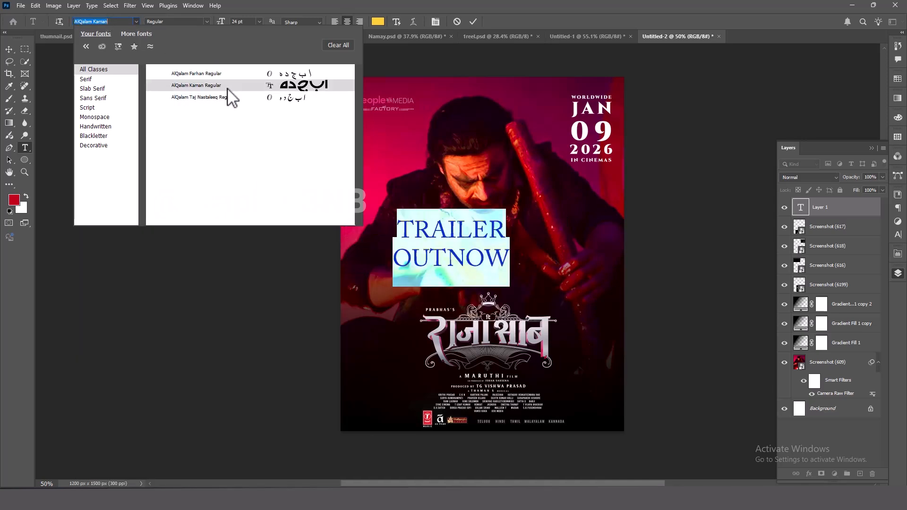
{"action": "left_click", "coordinate": [225, 87]}
{"action": "left_click", "coordinate": [9, 49]}
{"action": "left_click_drag", "start_coordinate": [509, 243], "coordinate": [540, 261]}
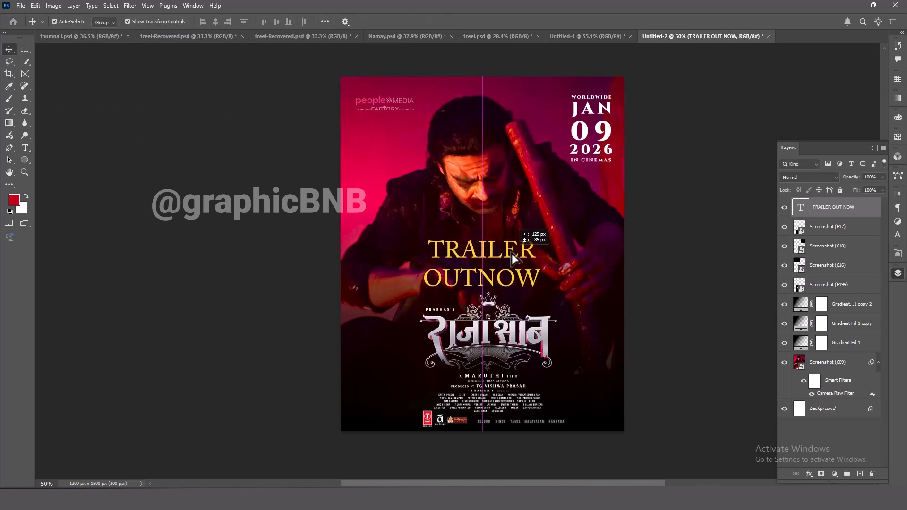
Scale down the film title artwork and position it lower, just above the logo strip.
{"action": "left_click", "coordinate": [539, 348]}
{"action": "left_click", "coordinate": [493, 336]}
{"action": "left_click_drag", "start_coordinate": [491, 265], "coordinate": [492, 313]}
{"action": "left_click_drag", "start_coordinate": [494, 360], "coordinate": [494, 353]}
{"action": "left_click", "coordinate": [703, 323]}
{"action": "left_click", "coordinate": [703, 323]}
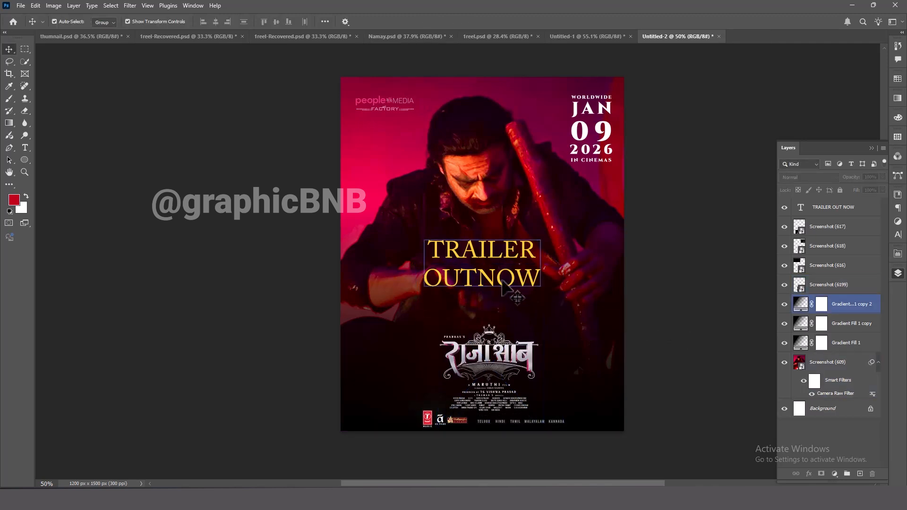
Enlarge the "TRAILER OUT NOW" text and position it just above the film title.
{"action": "left_click", "coordinate": [503, 281]}
{"action": "left_click_drag", "start_coordinate": [482, 287], "coordinate": [493, 330]}
{"action": "double_click", "coordinate": [701, 277]}
{"action": "left_click", "coordinate": [541, 298]}
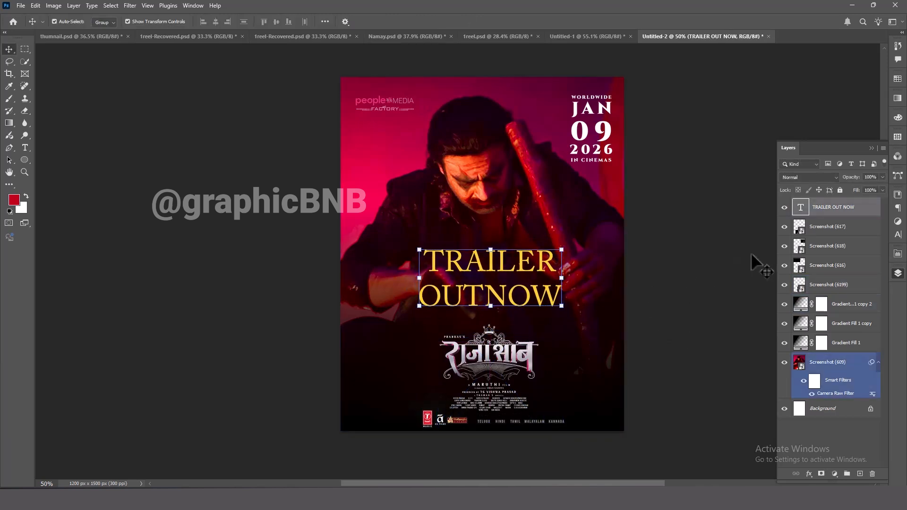
Add a gradient overlay to the "TRAILER OUT NOW" text and set its first colour stop to crimson from the poster's background.
{"action": "double_click", "coordinate": [874, 210]}
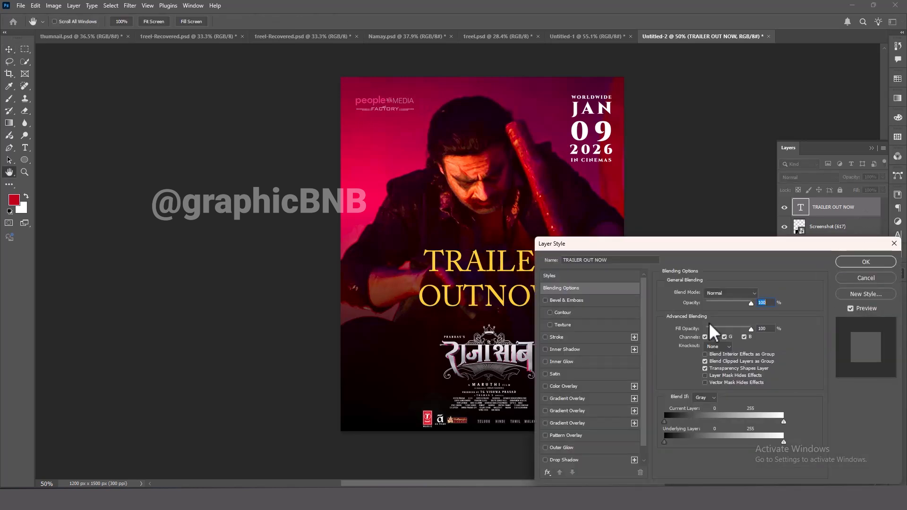
{"action": "left_click", "coordinate": [565, 398]}
{"action": "left_click", "coordinate": [710, 317]}
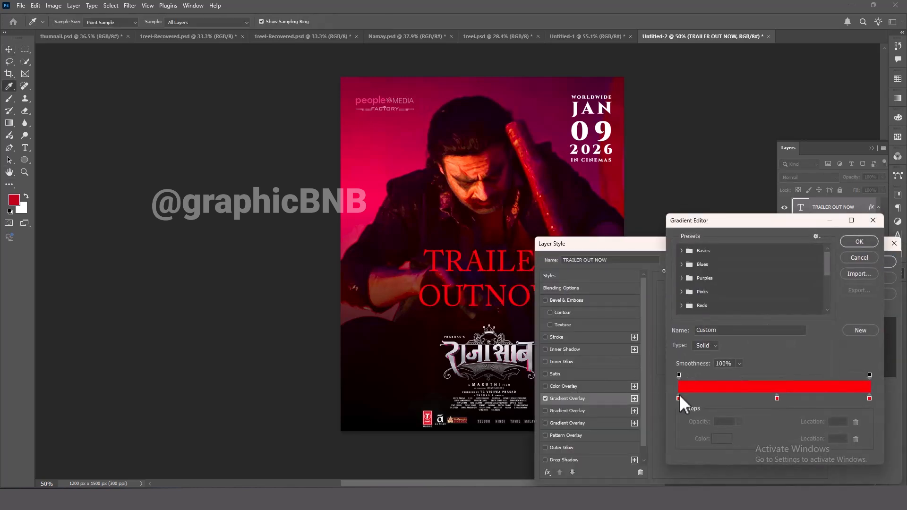
{"action": "double_click", "coordinate": [679, 398]}
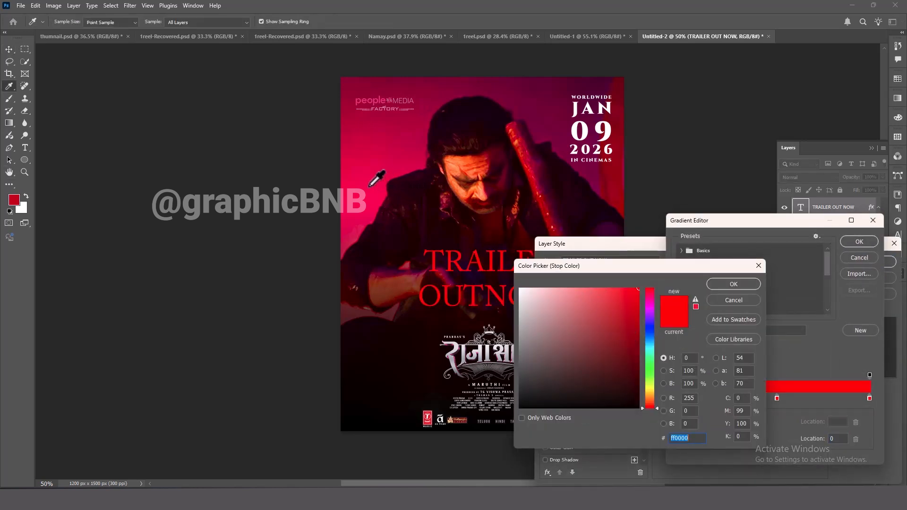
{"action": "key", "text": "Return"}
Set the overlay gradient's middle colour stop at 51% to a light pink.
{"action": "double_click", "coordinate": [776, 398]}
{"action": "left_click_drag", "start_coordinate": [574, 350], "coordinate": [442, 271]}
{"action": "left_click", "coordinate": [608, 339]}
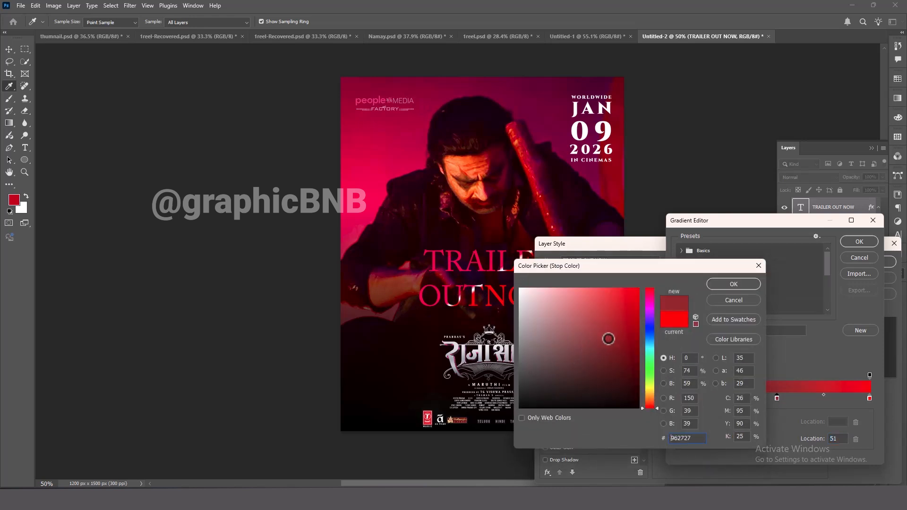
{"action": "left_click", "coordinate": [718, 285]}
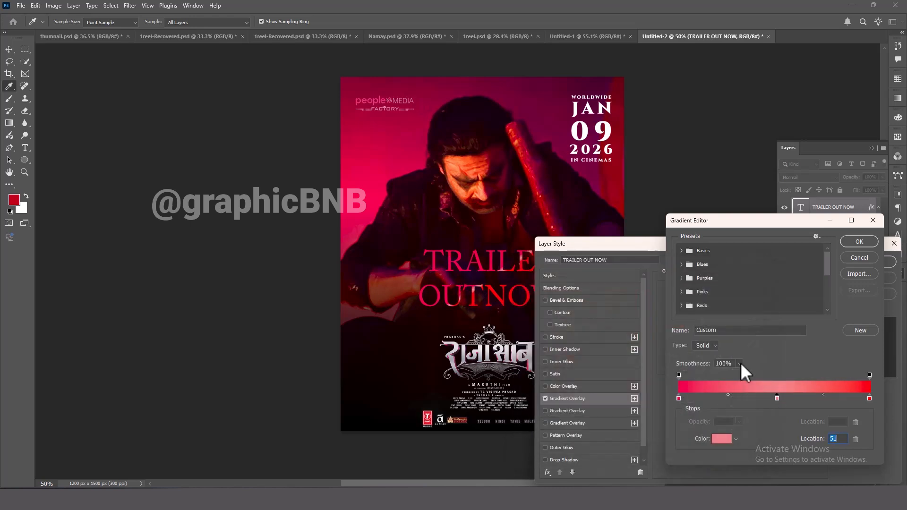
Set the overlay gradient's end colour stop to crimson d90040 sampled from the poster's background, and accept the gradient.
{"action": "double_click", "coordinate": [870, 398]}
{"action": "left_click", "coordinate": [373, 148]}
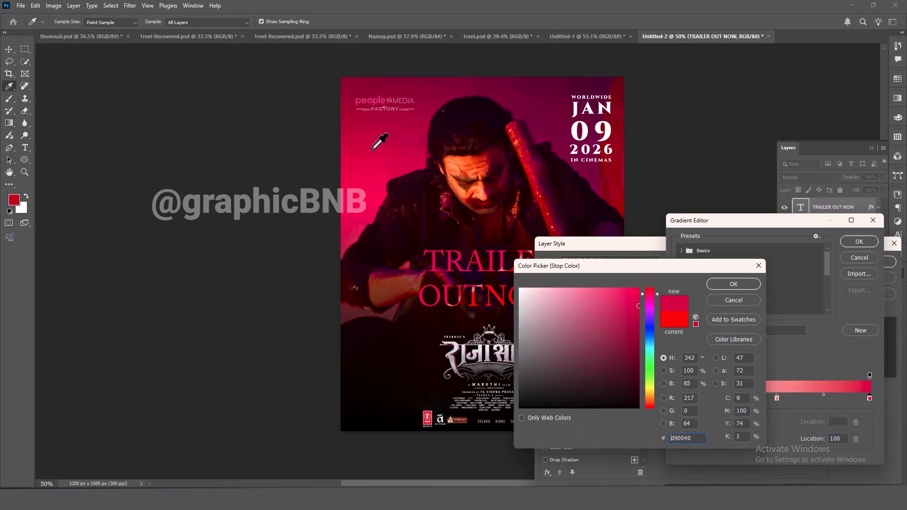
{"action": "left_click", "coordinate": [717, 284]}
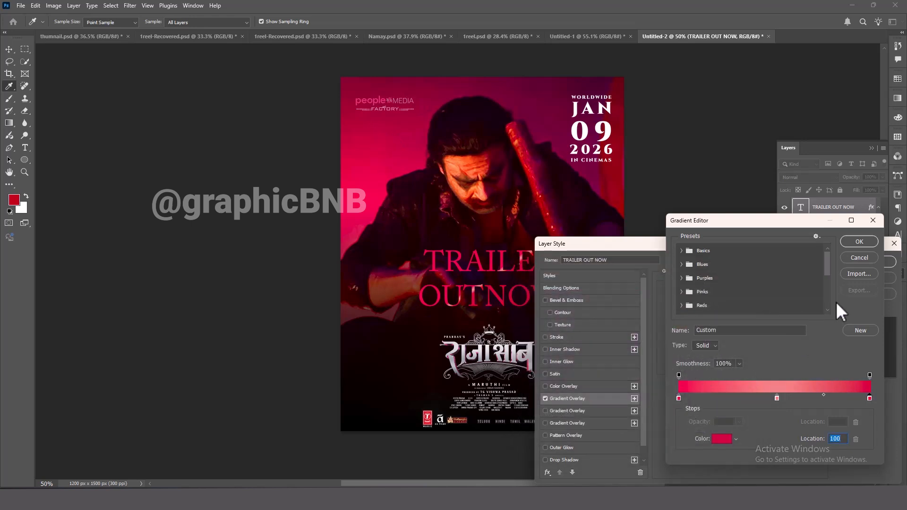
{"action": "left_click", "coordinate": [858, 243]}
Add another light pink stop at 32% to the gradient, set the overlay angle to 55° and apply the layer style.
{"action": "mouse_move", "coordinate": [705, 340]}
{"action": "left_mouse_down"}
{"action": "mouse_move", "coordinate": [710, 333]}
{"action": "mouse_move", "coordinate": [707, 356]}
{"action": "mouse_move", "coordinate": [730, 355]}
{"action": "mouse_move", "coordinate": [710, 336]}
{"action": "left_mouse_up"}
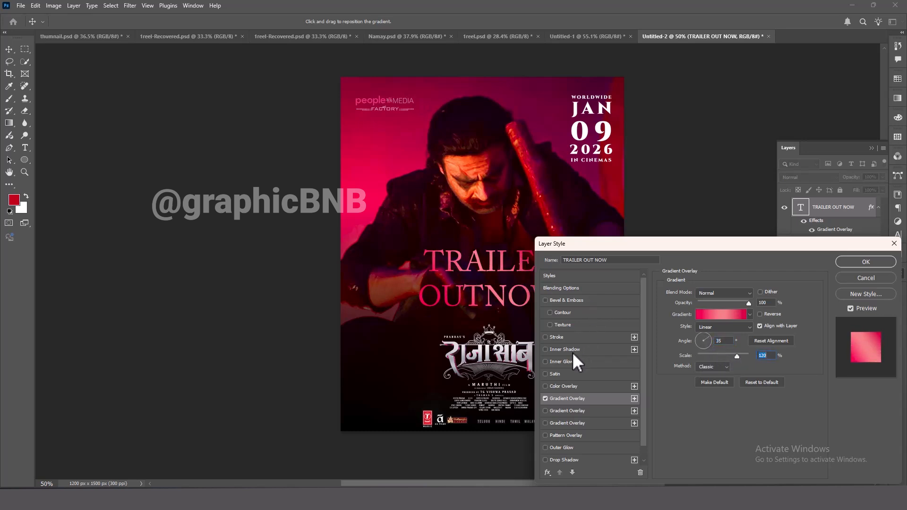
{"action": "left_click", "coordinate": [717, 313]}
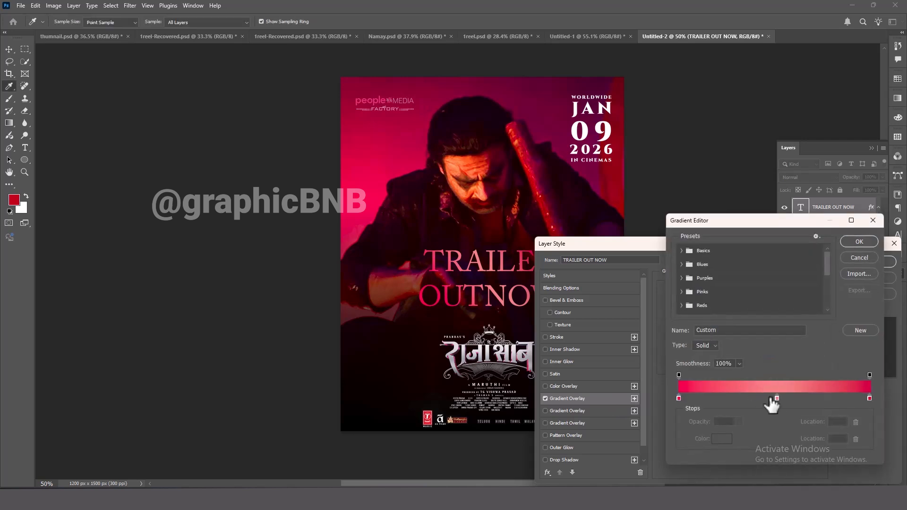
{"action": "left_click", "coordinate": [755, 399]}
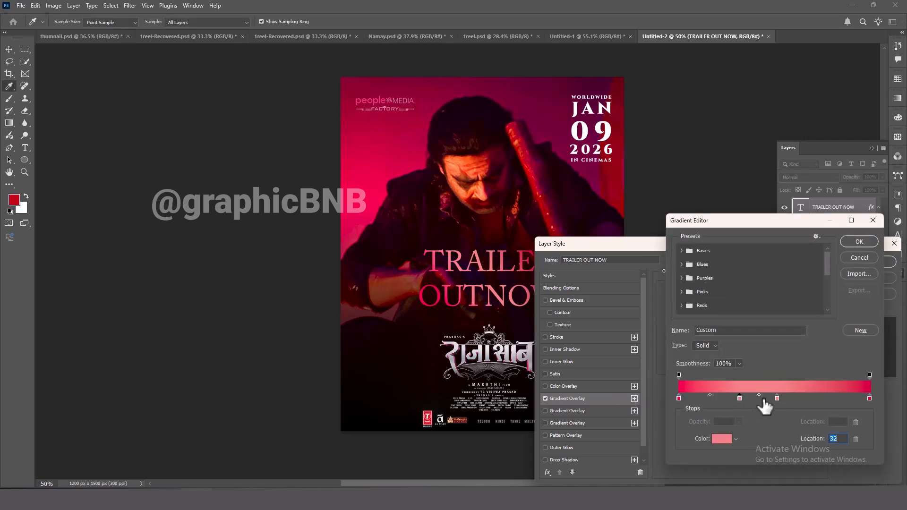
{"action": "left_click_drag", "start_coordinate": [816, 401], "coordinate": [809, 401]}
{"action": "left_click", "coordinate": [859, 241]}
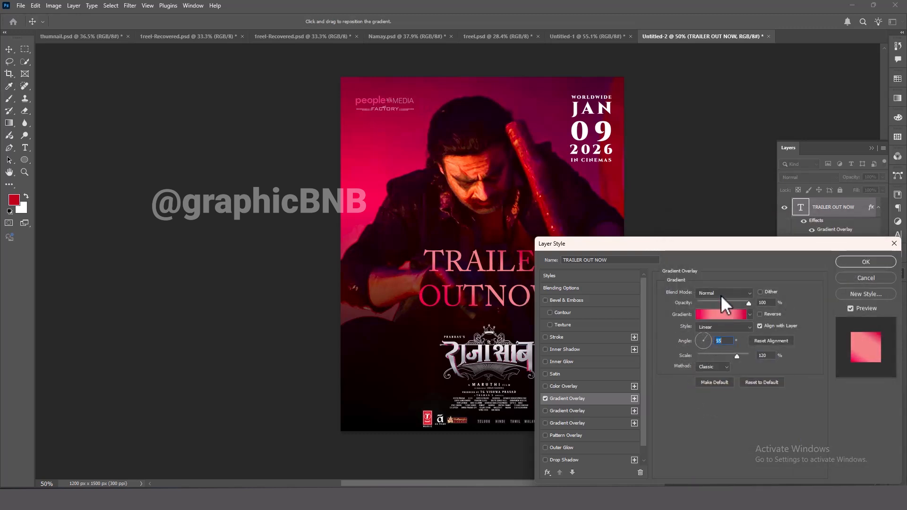
{"action": "left_click", "coordinate": [863, 263]}
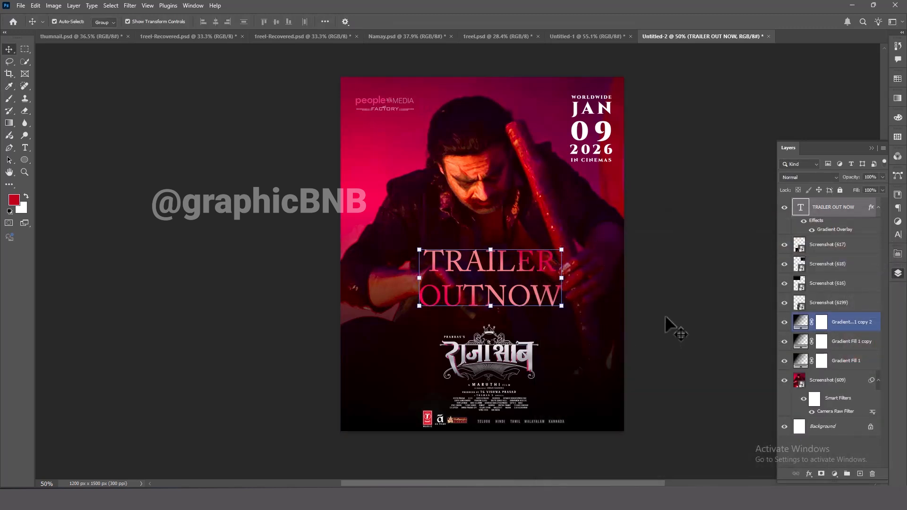
Try a layout with the trailer text above the logo strip and the film title artwork shrunk into the poster's lower left corner.
{"action": "left_click_drag", "start_coordinate": [511, 312], "coordinate": [515, 405]}
{"action": "left_click_drag", "start_coordinate": [504, 345], "coordinate": [501, 267]}
{"action": "left_click_drag", "start_coordinate": [543, 289], "coordinate": [508, 289]}
{"action": "left_click_drag", "start_coordinate": [483, 293], "coordinate": [394, 384]}
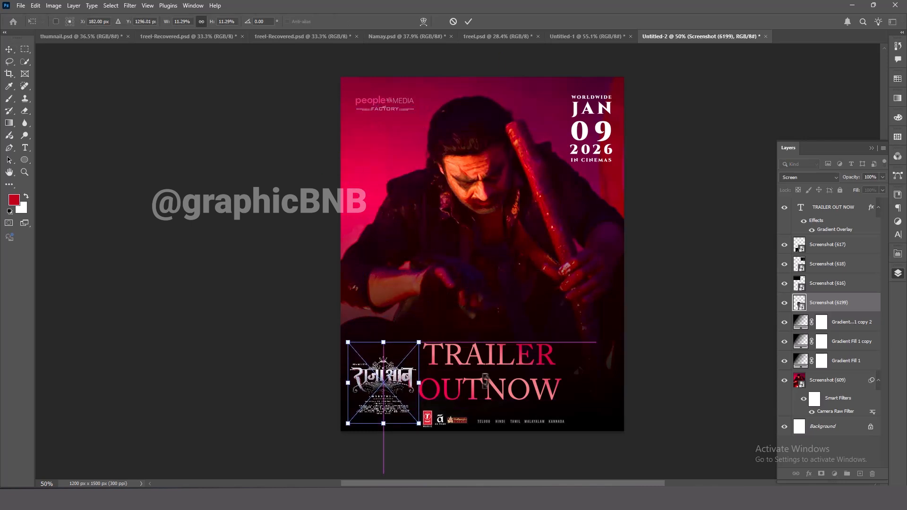
{"action": "left_click", "coordinate": [679, 370]}
Move the trailer text back up below the man's hands and place the film title artwork centred beneath it.
{"action": "left_click_drag", "start_coordinate": [488, 387], "coordinate": [491, 311]}
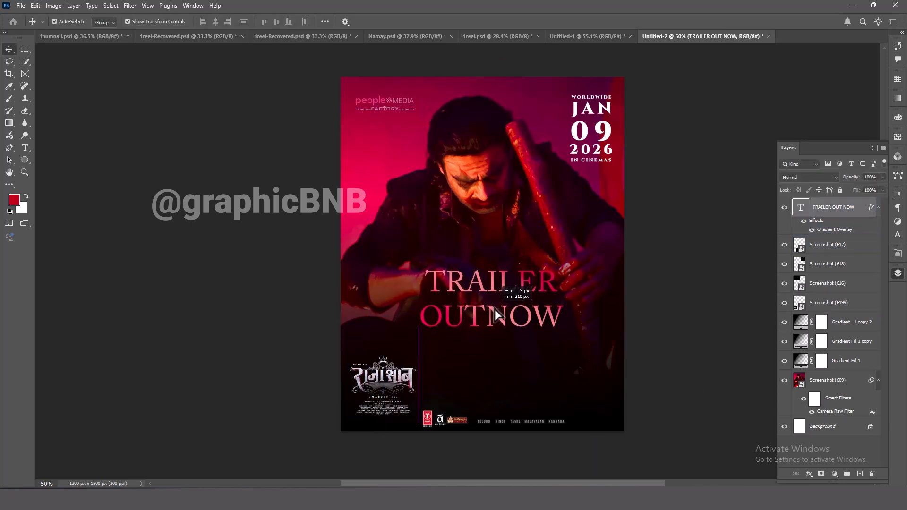
{"action": "left_click", "coordinate": [415, 392]}
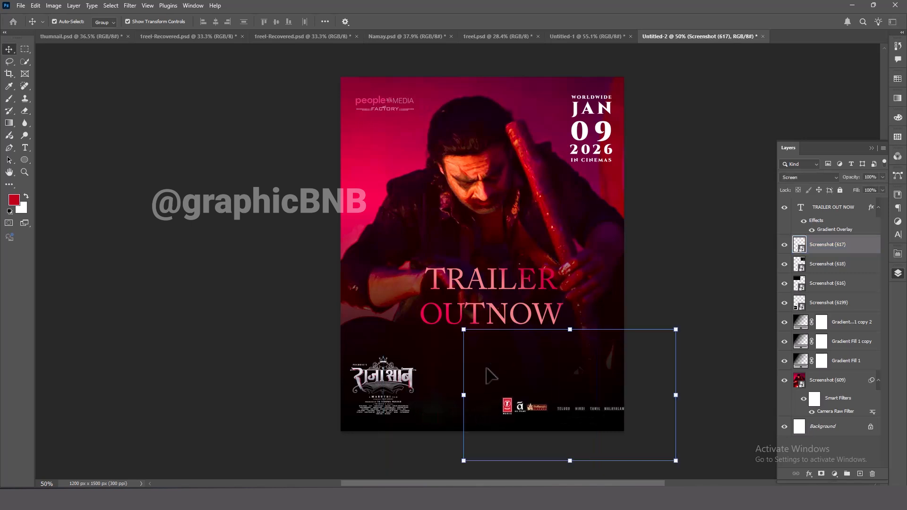
{"action": "left_click", "coordinate": [397, 382]}
{"action": "left_click_drag", "start_coordinate": [363, 383], "coordinate": [467, 368]}
{"action": "left_click", "coordinate": [699, 348]}
Enlarge the film title artwork so it fills the space between the trailer text and the logo strip.
{"action": "left_click", "coordinate": [495, 367]}
{"action": "left_click", "coordinate": [831, 264]}
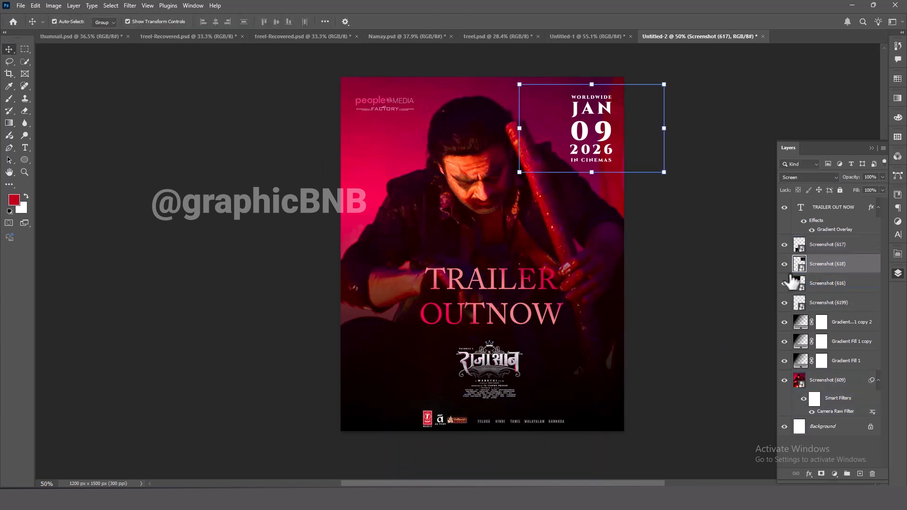
{"action": "left_click", "coordinate": [831, 302]}
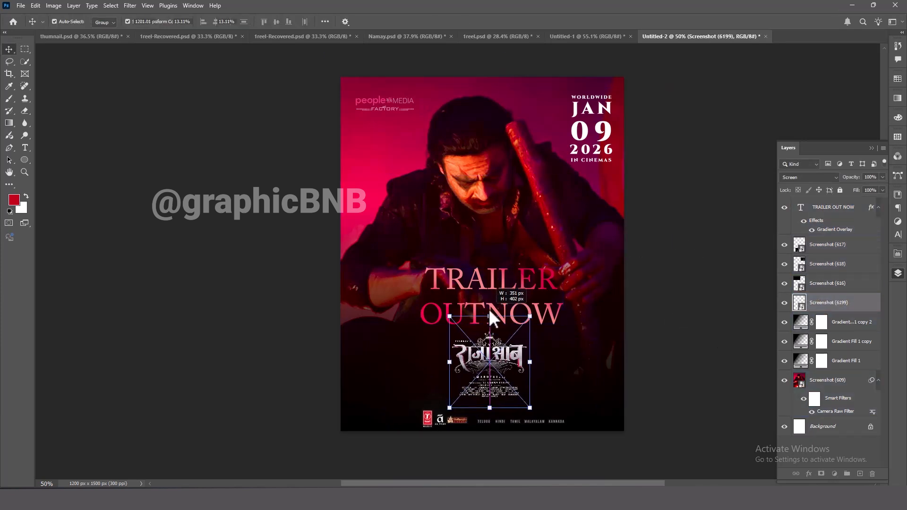
{"action": "key", "text": "ctrl+t"}
{"action": "left_click_drag", "start_coordinate": [490, 331], "coordinate": [486, 347]}
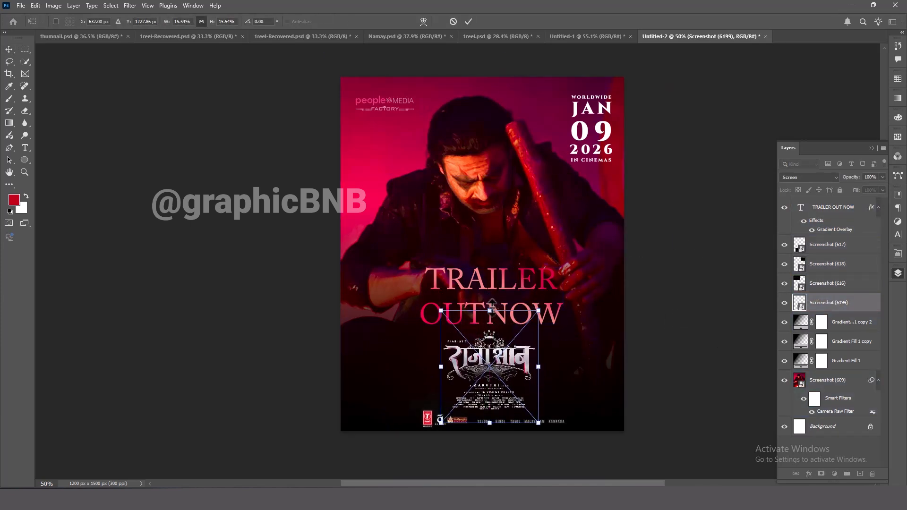
{"action": "left_click_drag", "start_coordinate": [487, 311], "coordinate": [490, 296]}
{"action": "key", "text": "Return"}
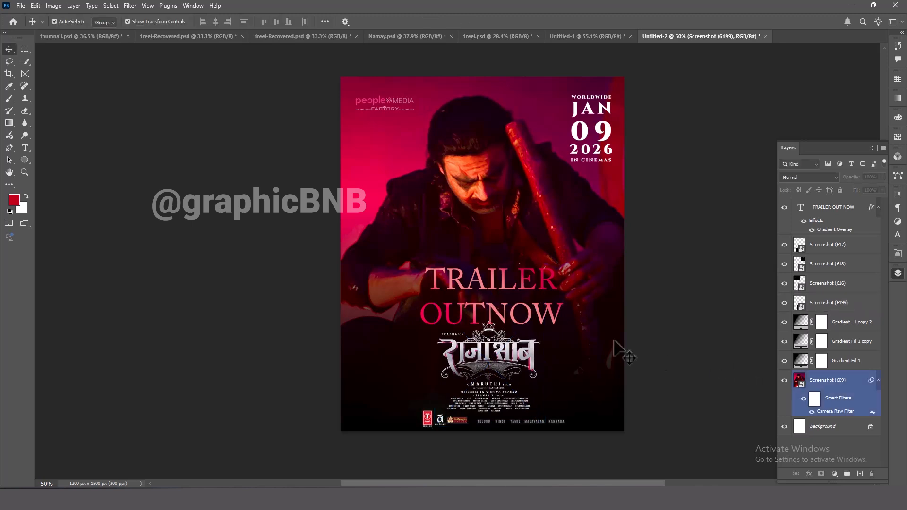
Nudge the "TRAILER OUT NOW" text slightly up and to the left to line up over the film title.
{"action": "left_click", "coordinate": [533, 320]}
{"action": "key", "text": "shift+Up"}
{"action": "key", "text": "shift+Up"}
{"action": "key", "text": "shift+Left"}
{"action": "left_click", "coordinate": [666, 324]}
{"action": "scroll", "coordinate": [547, 306], "scroll_direction": "down", "scroll_amount": 2}
{"action": "scroll", "coordinate": [547, 306], "scroll_direction": "up", "scroll_amount": 1}
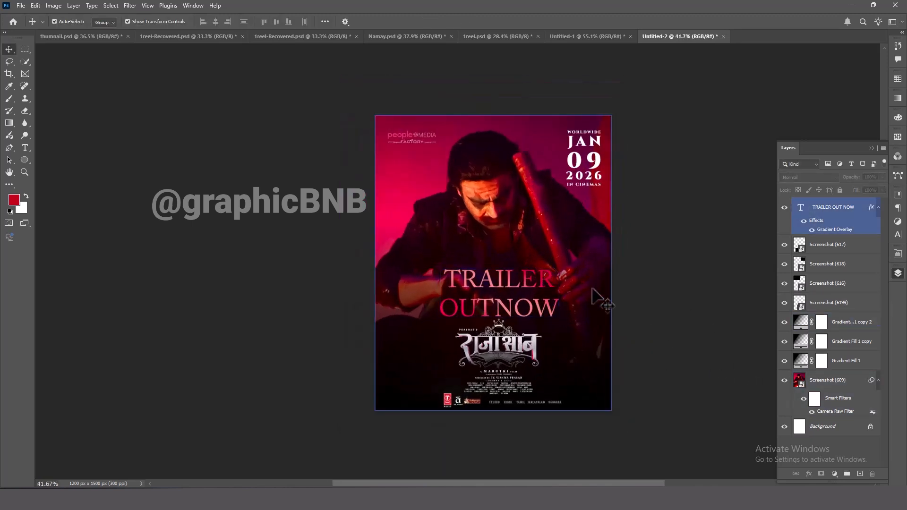
{"action": "left_click", "coordinate": [596, 302]}
{"action": "left_click", "coordinate": [663, 296]}
{"action": "left_click", "coordinate": [402, 332]}
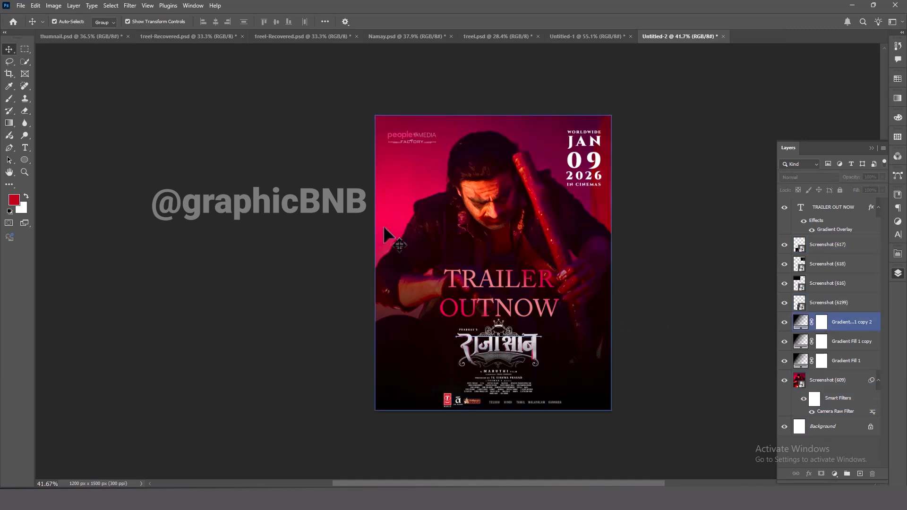
{"action": "left_click", "coordinate": [372, 244]}
{"action": "left_click", "coordinate": [425, 139]}
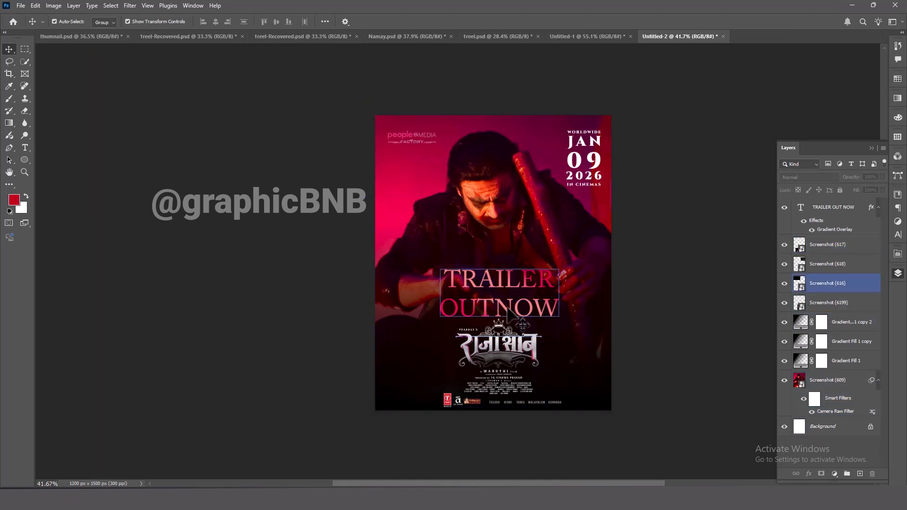
Reduce the font size of the "OUT NOW" line to 19 pt.
{"action": "left_click", "coordinate": [505, 306]}
{"action": "double_click", "coordinate": [497, 304]}
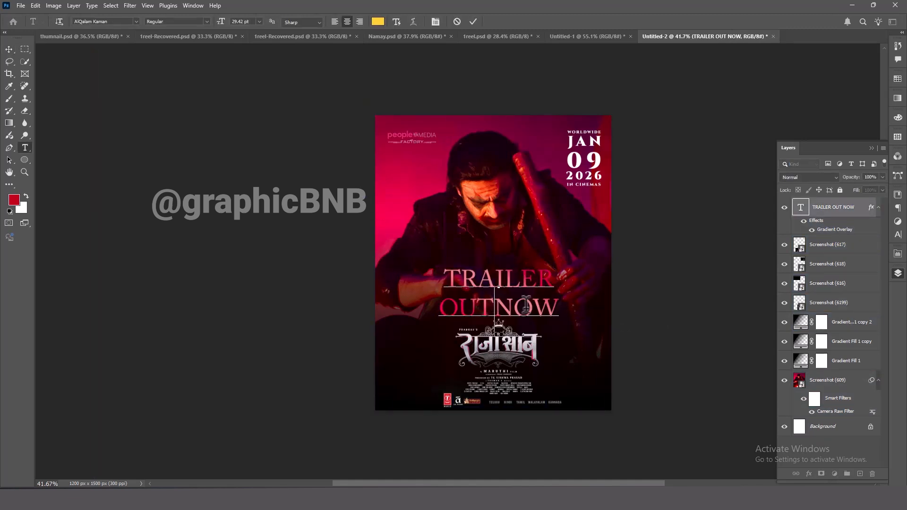
{"action": "double_click", "coordinate": [516, 306]}
{"action": "left_click", "coordinate": [895, 237]}
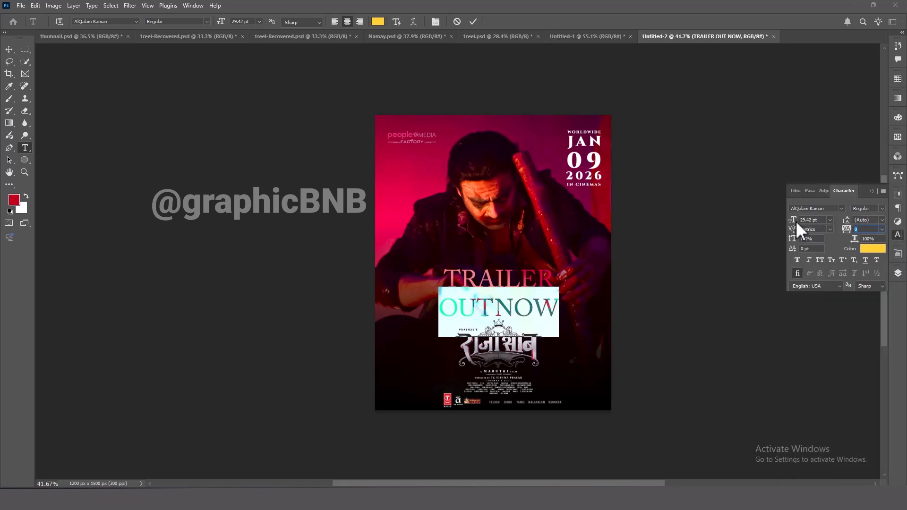
{"action": "left_click_drag", "start_coordinate": [794, 221], "coordinate": [789, 220]}
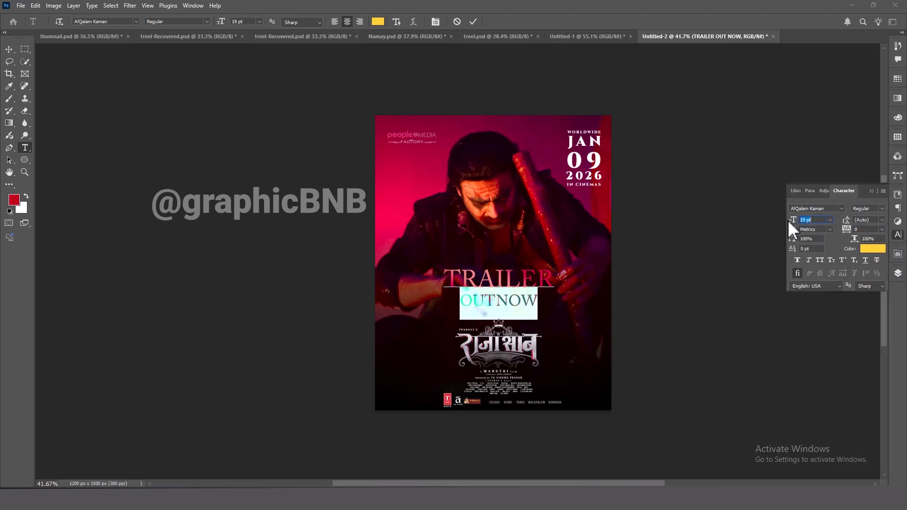
{"action": "left_click", "coordinate": [755, 346]}
Insert extra space between "OUT" and "NOW" and scale the whole trailer text up to about 120%.
{"action": "left_click", "coordinate": [497, 303]}
{"action": "double_click", "coordinate": [496, 300]}
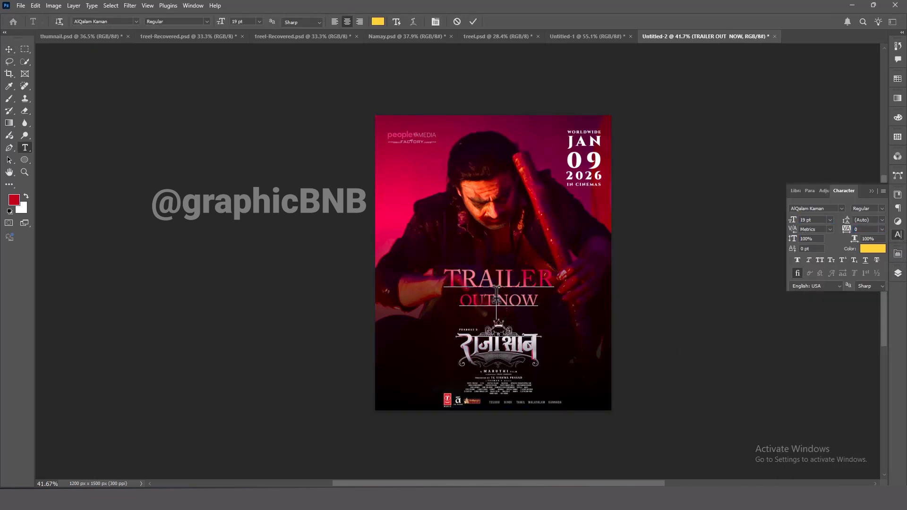
{"action": "left_click", "coordinate": [732, 345]}
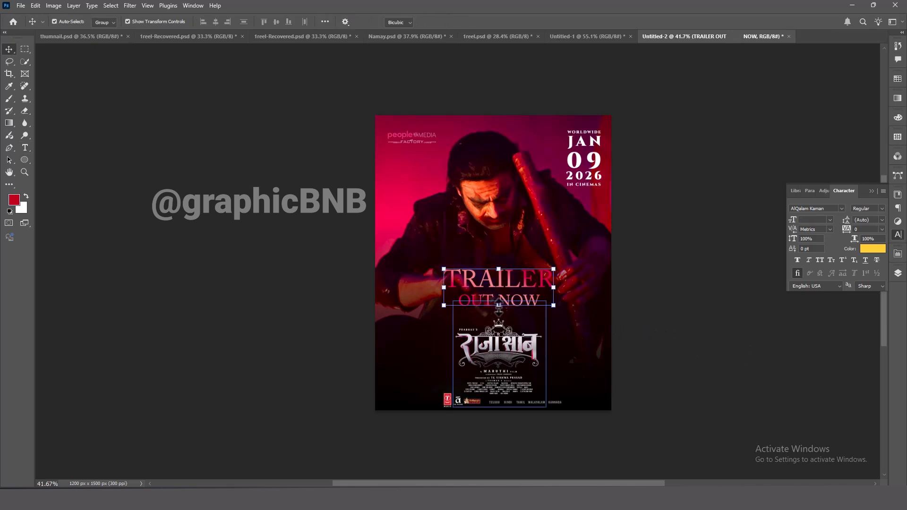
{"action": "key", "text": "ctrl+t"}
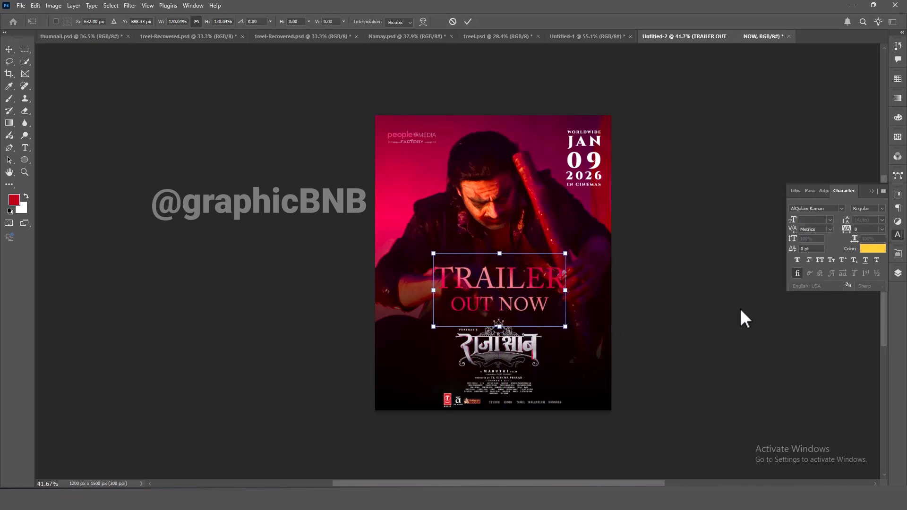
{"action": "key", "text": "Return"}
Duplicate the trailer text above the original and replace the copy's wording with "2.0".
{"action": "left_click_drag", "start_coordinate": [521, 291], "coordinate": [553, 260]}
{"action": "double_click", "coordinate": [550, 254]}
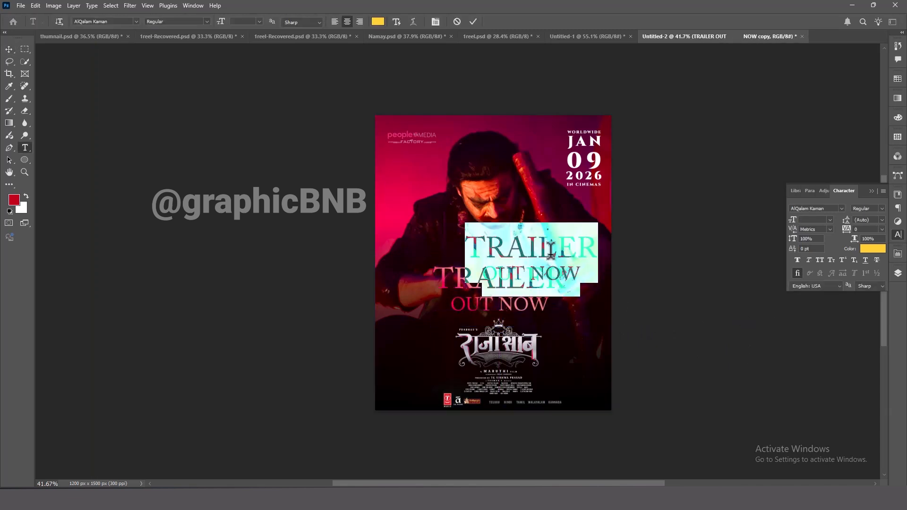
{"action": "type", "text": "2.0"}
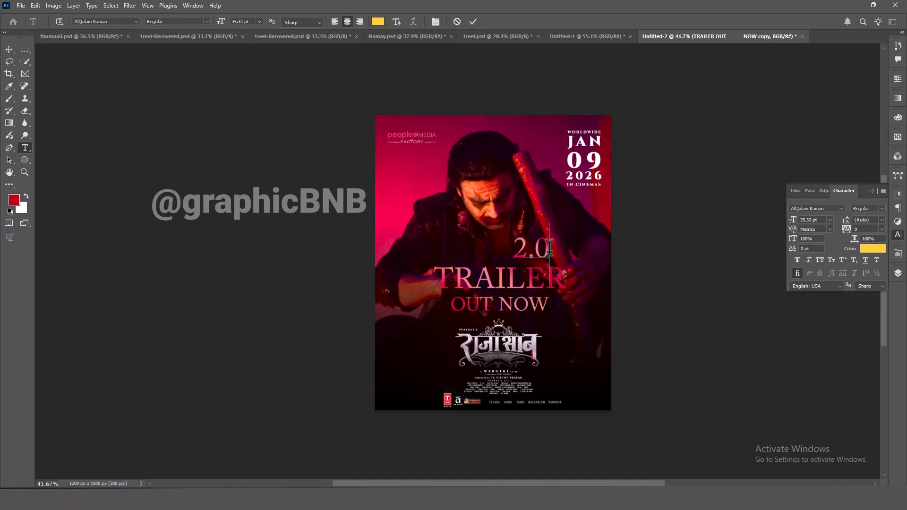
{"action": "left_click", "coordinate": [9, 52]}
Scale down the "2.0" text and centre it just above the word "TRAILER".
{"action": "left_click_drag", "start_coordinate": [518, 251], "coordinate": [504, 262]}
{"action": "left_click", "coordinate": [723, 386]}
{"action": "key", "text": "ctrl+t"}
{"action": "key", "text": "Return"}
Add a drop shadow to the "TRAILER OUT NOW" text layer.
{"action": "left_click", "coordinate": [898, 273]}
{"action": "left_click", "coordinate": [855, 244]}
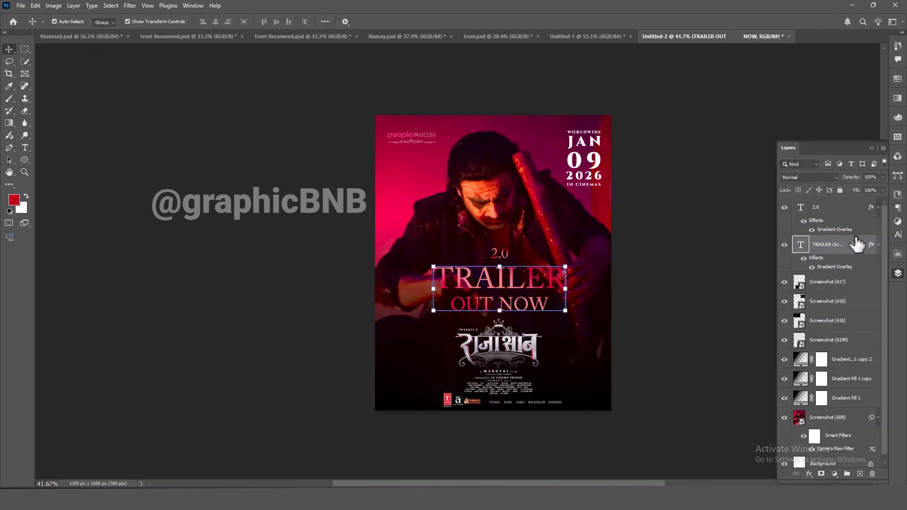
{"action": "double_click", "coordinate": [853, 248]}
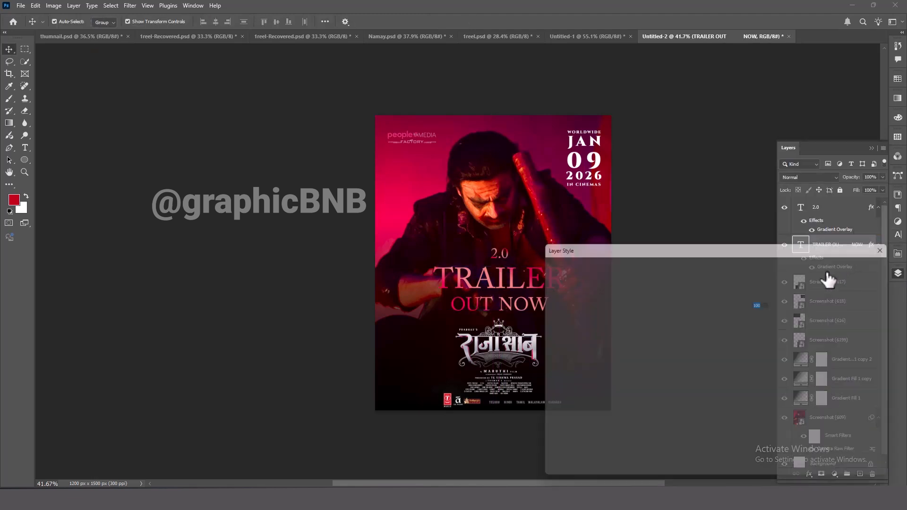
{"action": "left_click", "coordinate": [569, 460]}
{"action": "left_click", "coordinate": [755, 295]}
{"action": "left_click", "coordinate": [687, 279]}
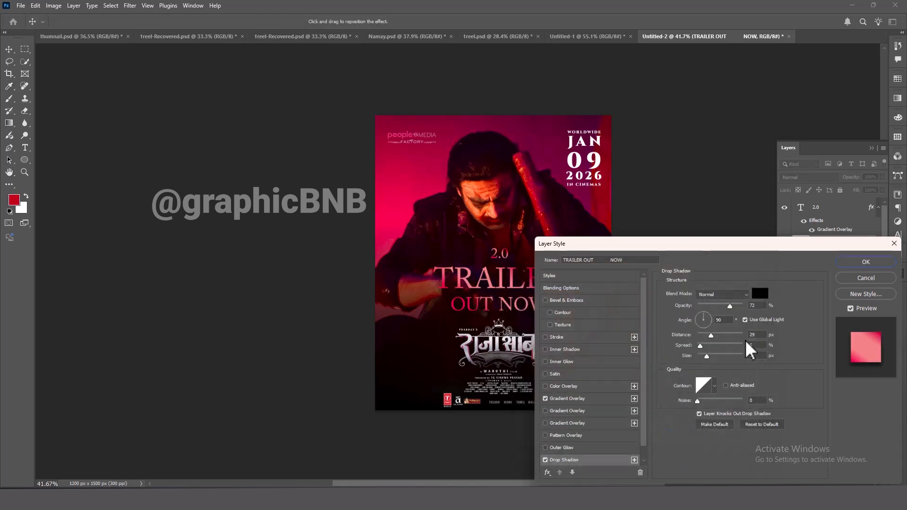
Make the trailer text's drop shadow white at 100% opacity, with a 6 px distance and 0 px size.
{"action": "left_click_drag", "start_coordinate": [706, 356], "coordinate": [701, 335]}
{"action": "left_click", "coordinate": [758, 294]}
{"action": "left_click", "coordinate": [518, 288]}
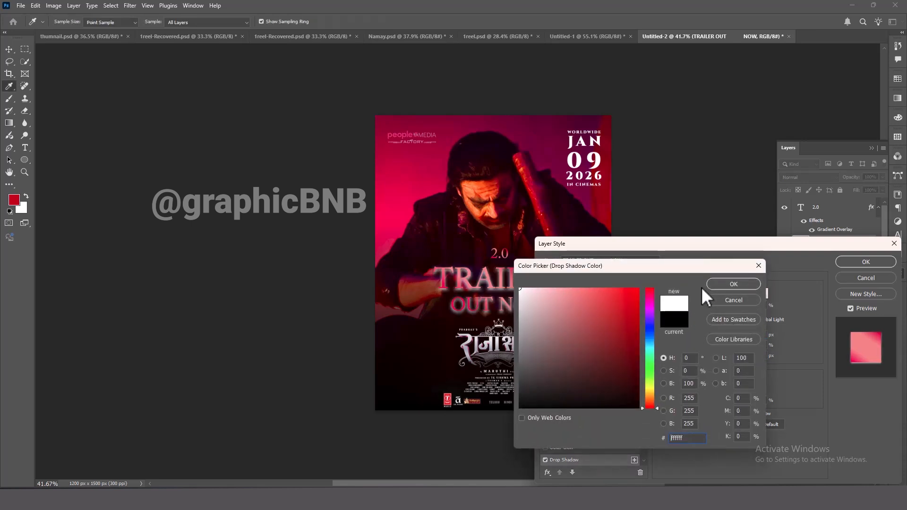
{"action": "left_click", "coordinate": [734, 284]}
{"action": "left_click_drag", "start_coordinate": [730, 306], "coordinate": [744, 306]}
{"action": "left_click_drag", "start_coordinate": [702, 335], "coordinate": [699, 358]}
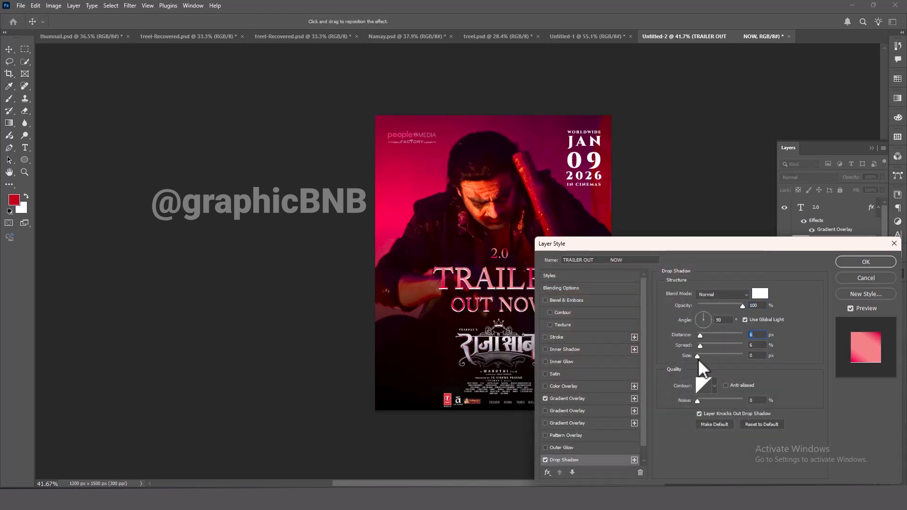
{"action": "left_click", "coordinate": [845, 261]}
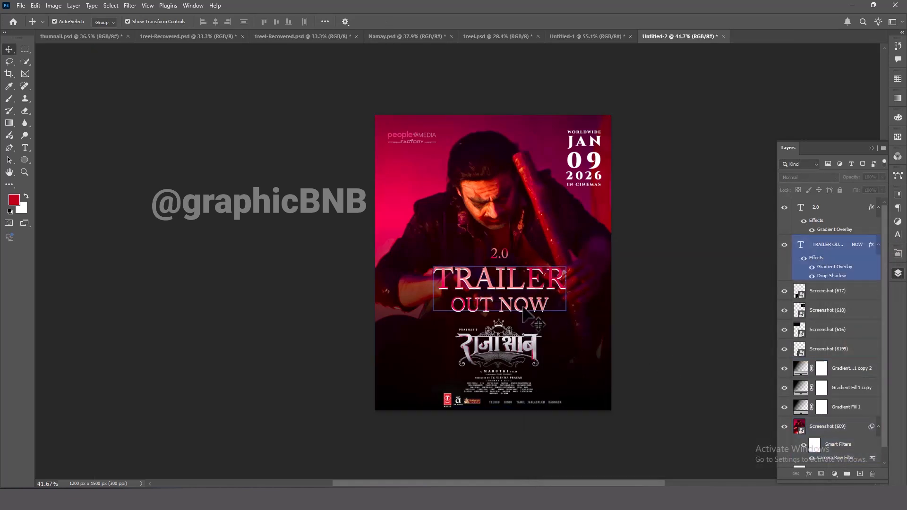
Copy the drop shadow effect from the "TRAILER OUT NOW" layer onto the "2.0" text layer.
{"action": "left_click_drag", "start_coordinate": [517, 311], "coordinate": [501, 265]}
{"action": "left_click", "coordinate": [684, 288]}
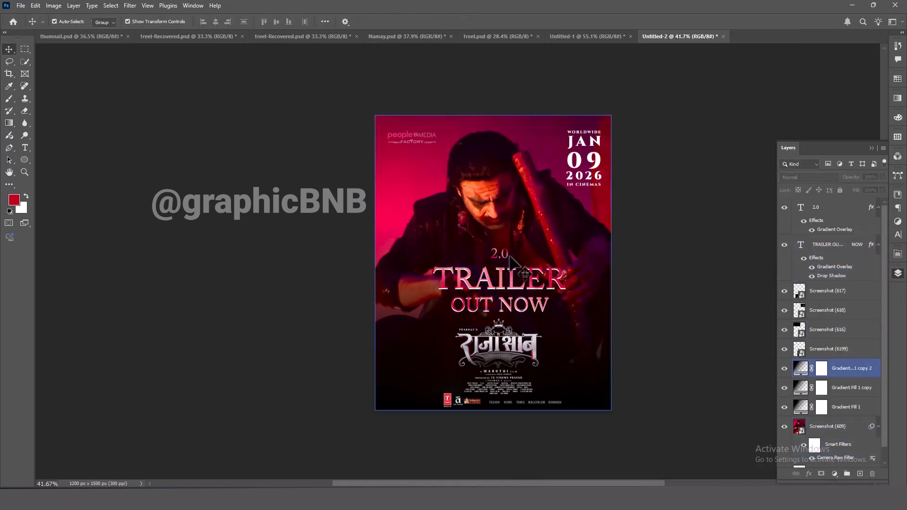
{"action": "left_click_drag", "start_coordinate": [831, 275], "coordinate": [831, 211]}
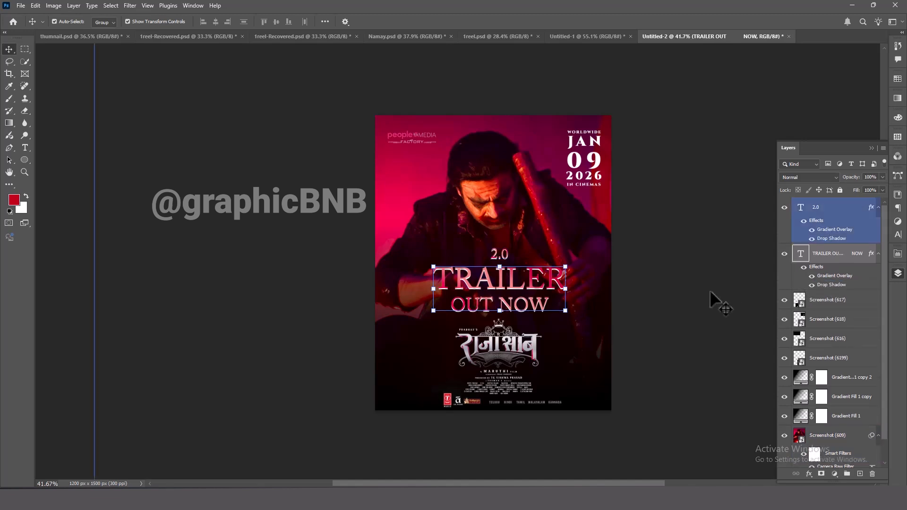
{"action": "left_click", "coordinate": [590, 317]}
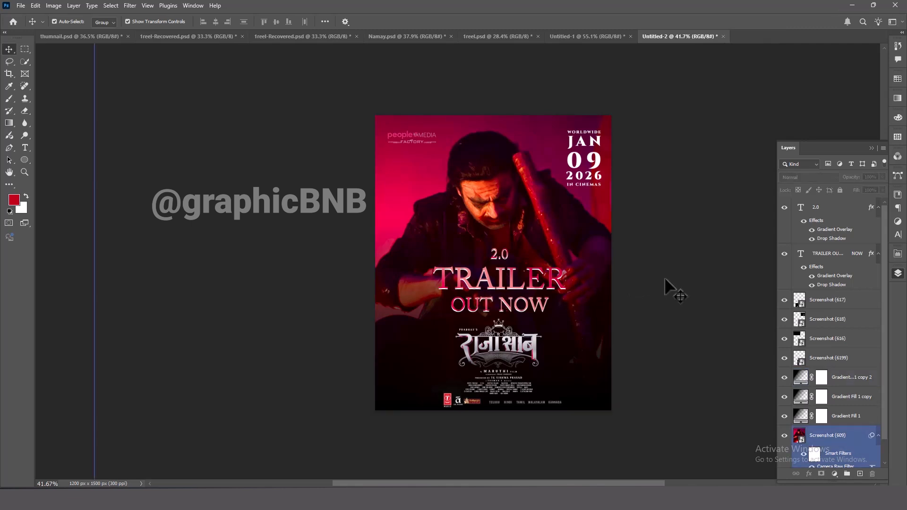
Try a white colour overlay on the People Media Factory logo layer.
{"action": "left_click", "coordinate": [409, 134]}
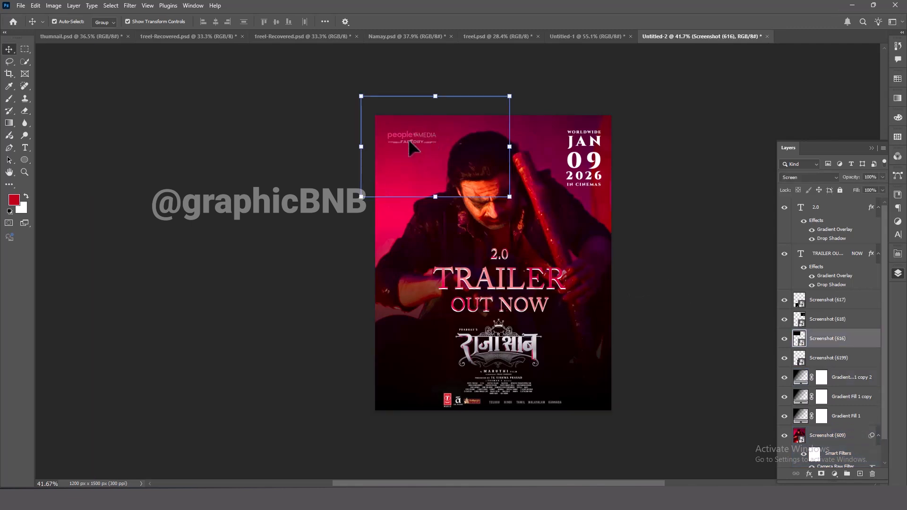
{"action": "double_click", "coordinate": [861, 344]}
{"action": "left_click", "coordinate": [555, 387]}
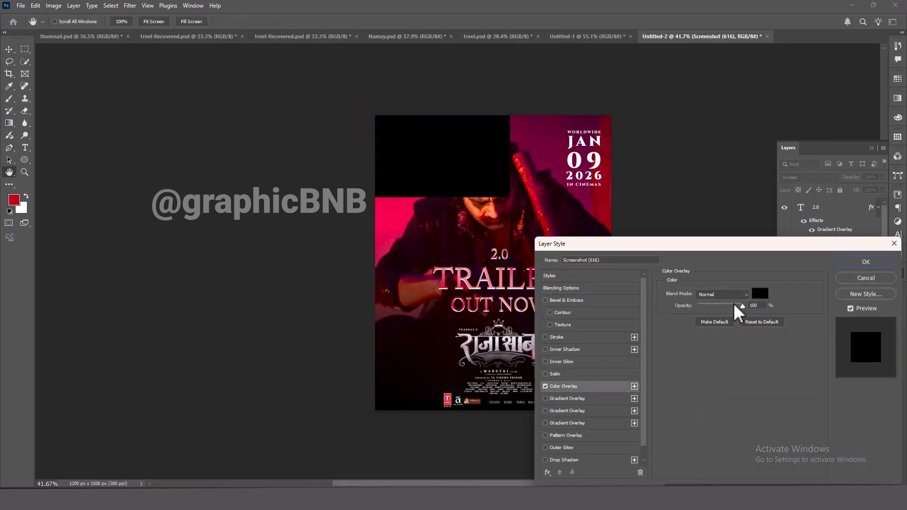
{"action": "left_click", "coordinate": [760, 293]}
{"action": "left_click", "coordinate": [522, 290]}
{"action": "left_click", "coordinate": [731, 285]}
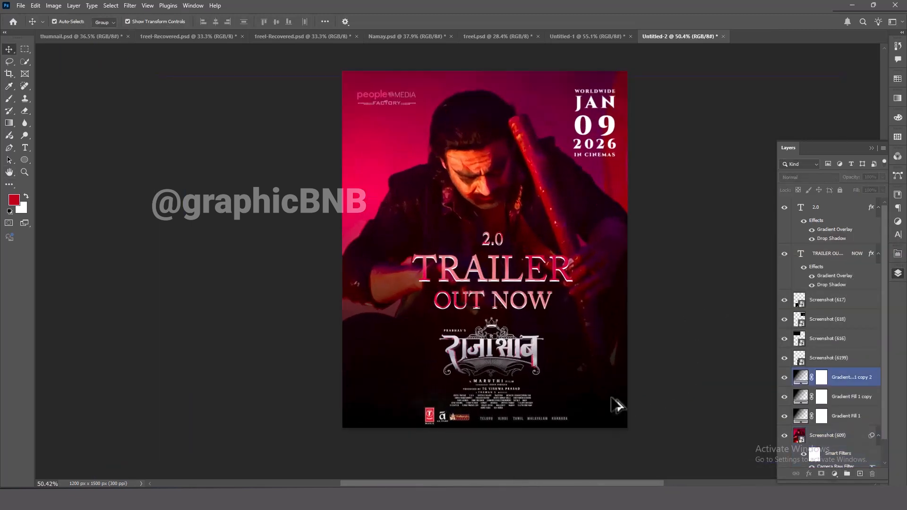
{"action": "left_click", "coordinate": [562, 376]}
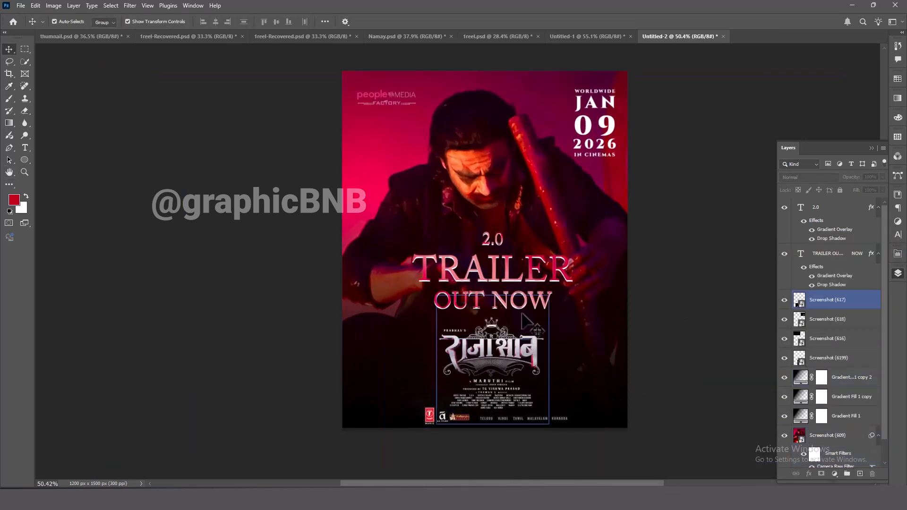
{"action": "left_click", "coordinate": [522, 317]}
{"action": "left_click", "coordinate": [662, 350]}
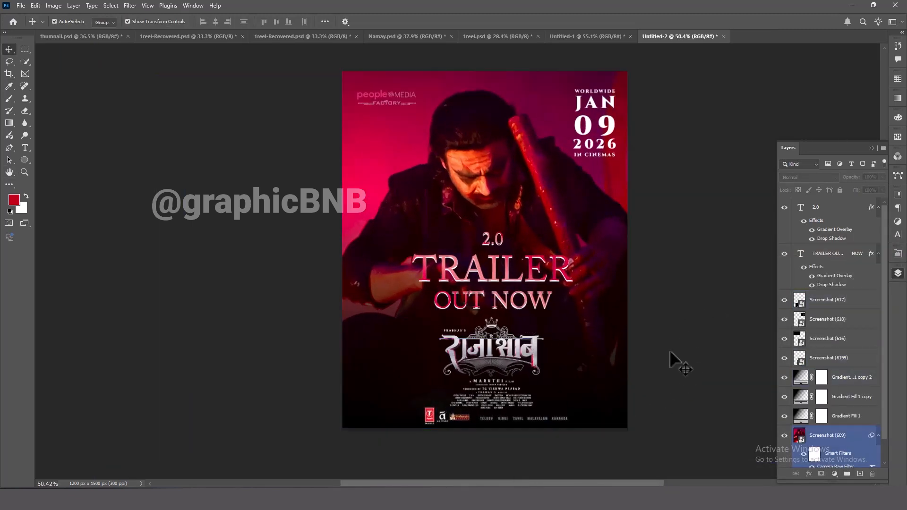
{"action": "scroll", "coordinate": [670, 350], "scroll_direction": "down", "scroll_amount": 1}
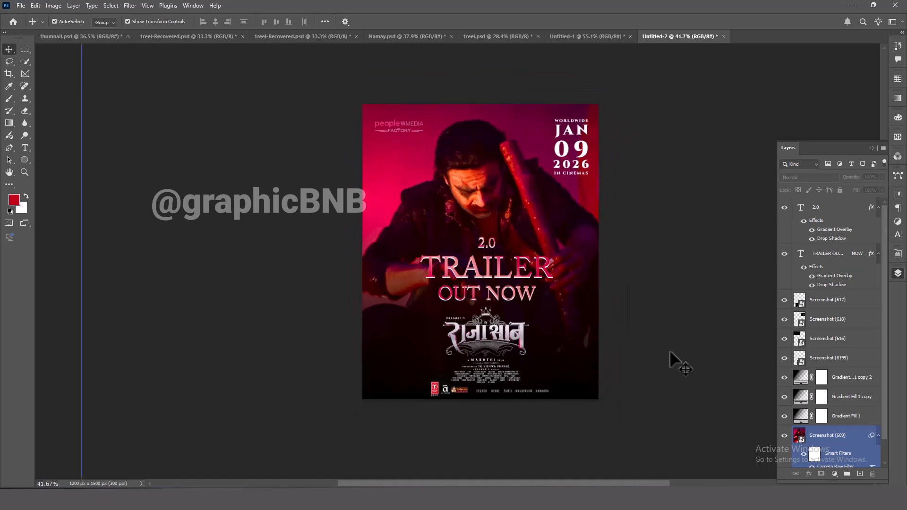